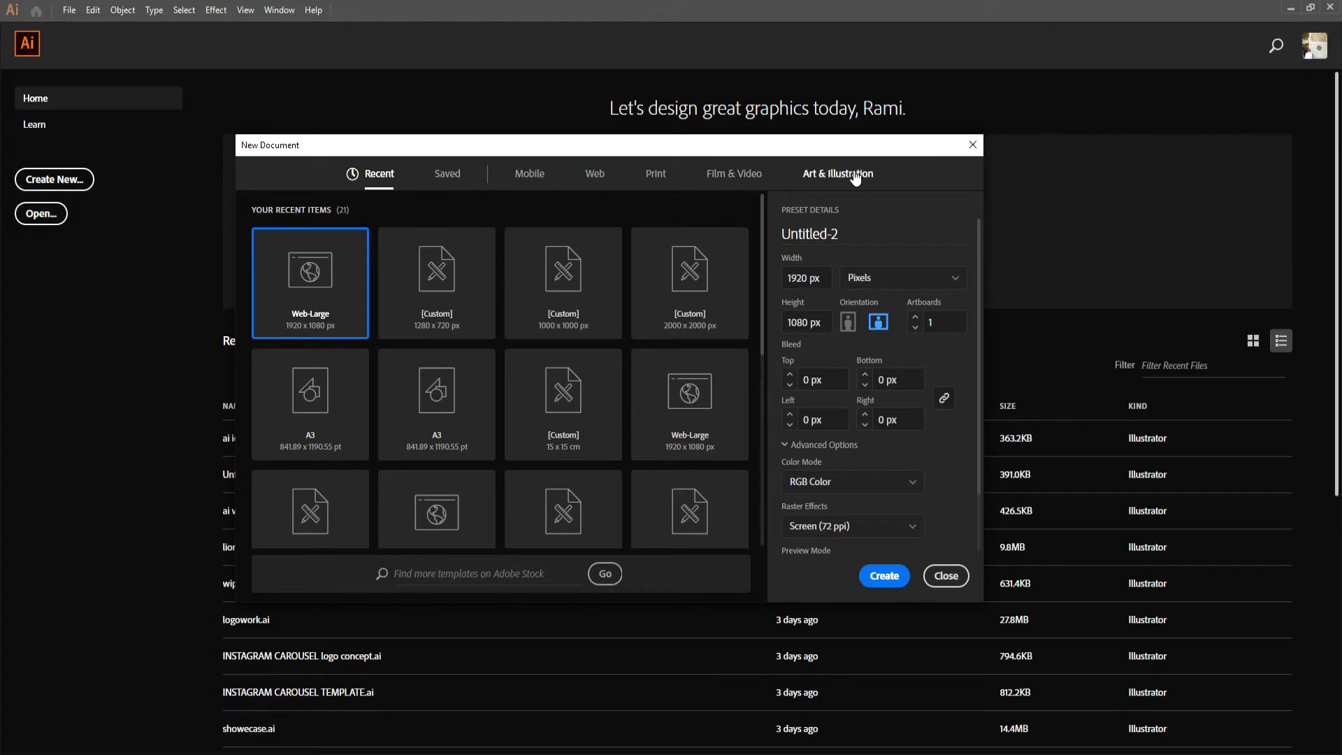
Step: Compare the blank document presets offered for Web and for Print
click(594, 175)
click(656, 175)
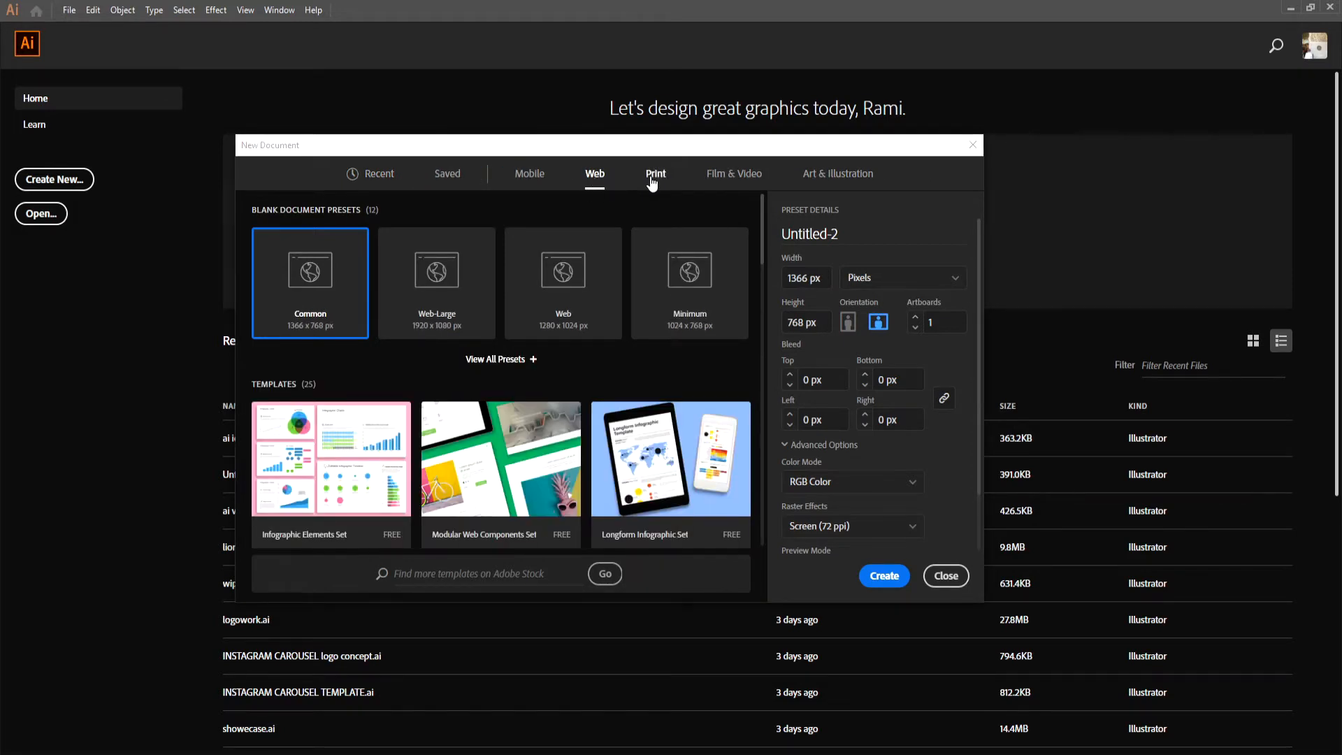
click(587, 179)
click(651, 179)
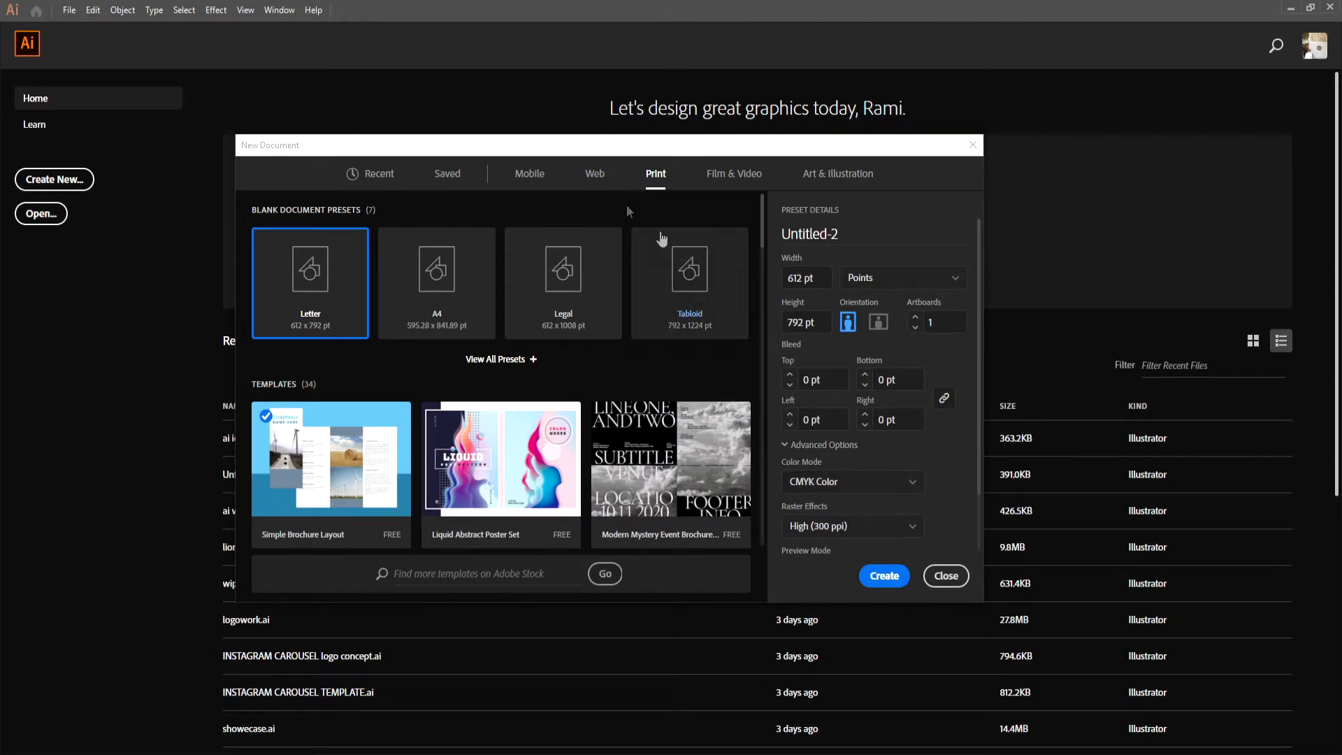
Step: Choose the Web-Large 1920 x 1080 px preset and expand the full list of Web presets
click(597, 177)
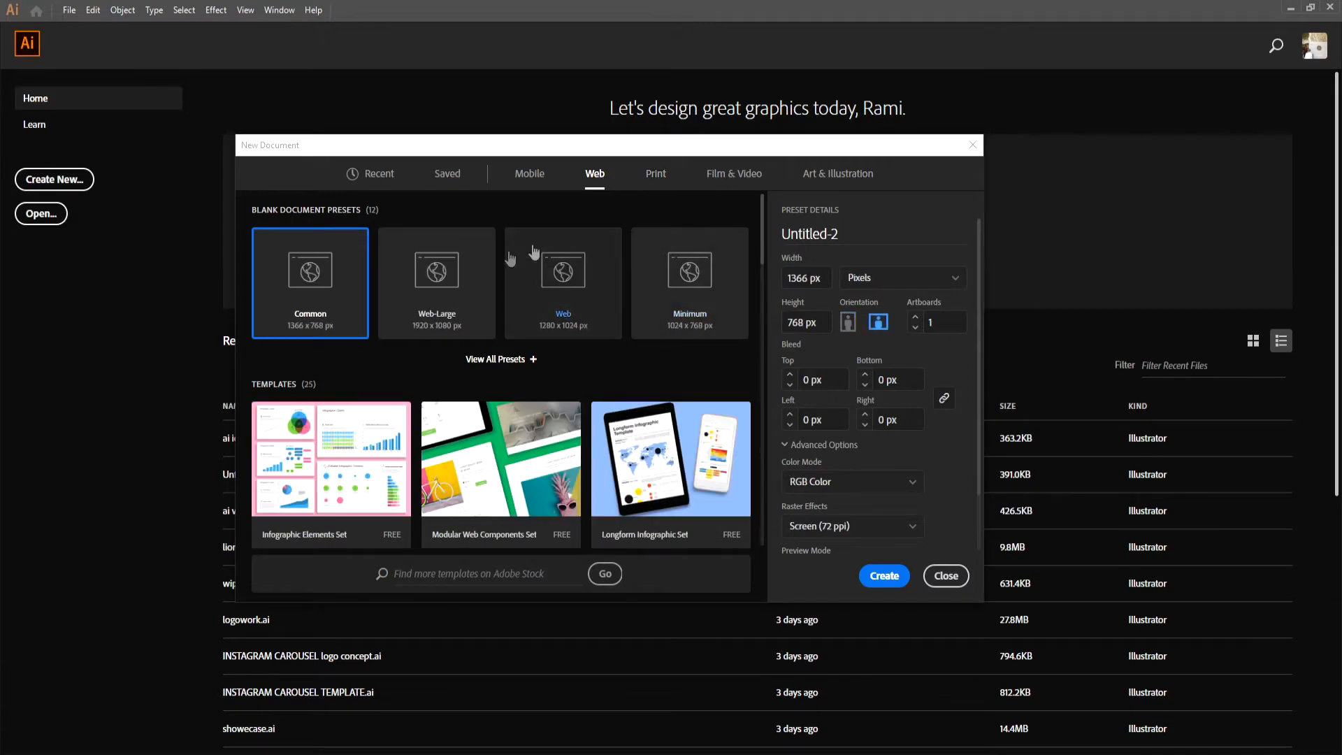
click(427, 272)
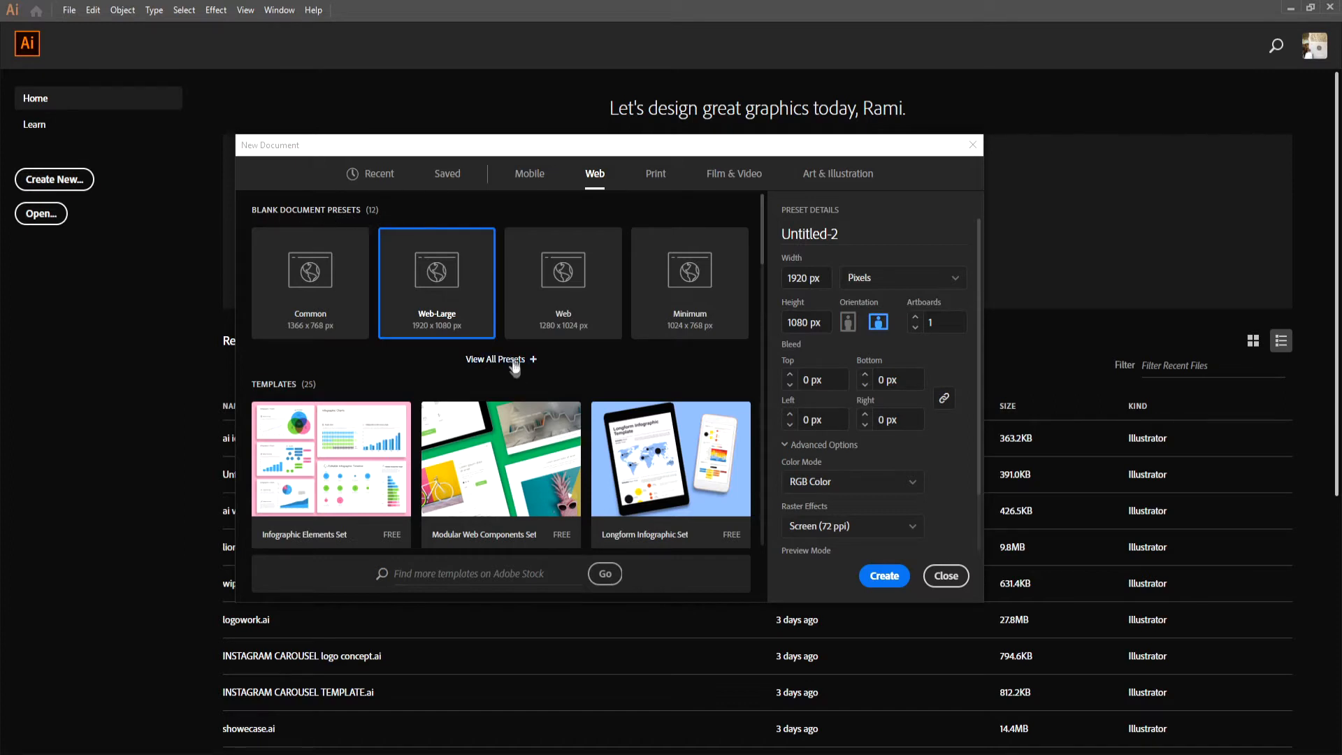
click(493, 360)
scroll(381, 289, down, 2)
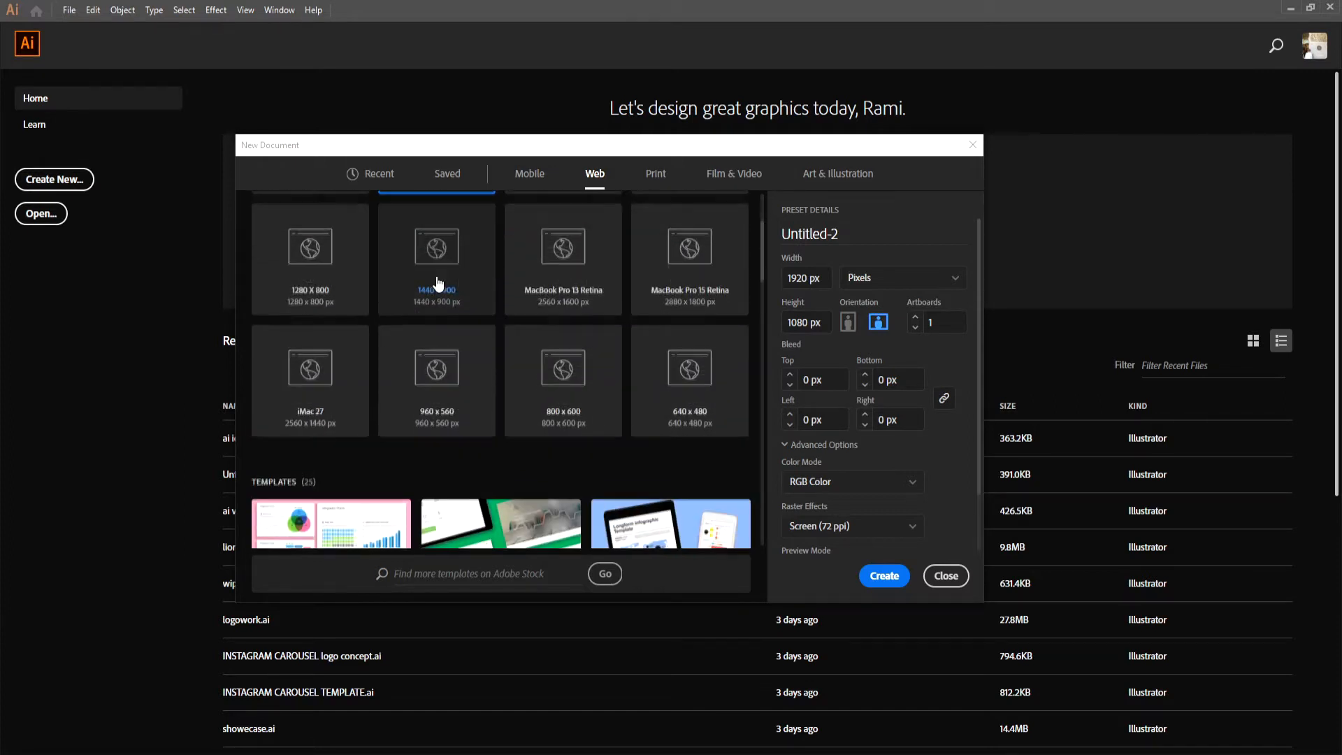
scroll(524, 312, up, 1)
Step: Check the new document's width and unit options, and try portrait orientation before returning to landscape
click(798, 278)
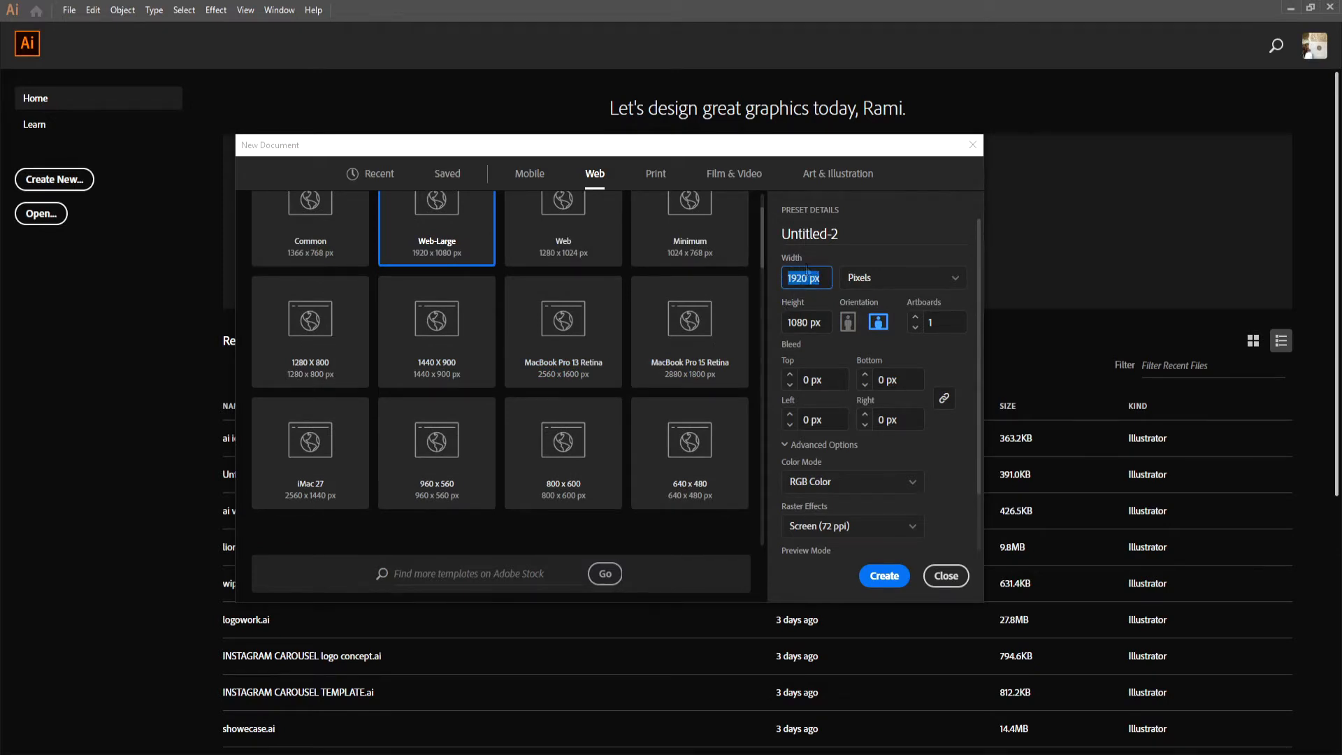
click(906, 278)
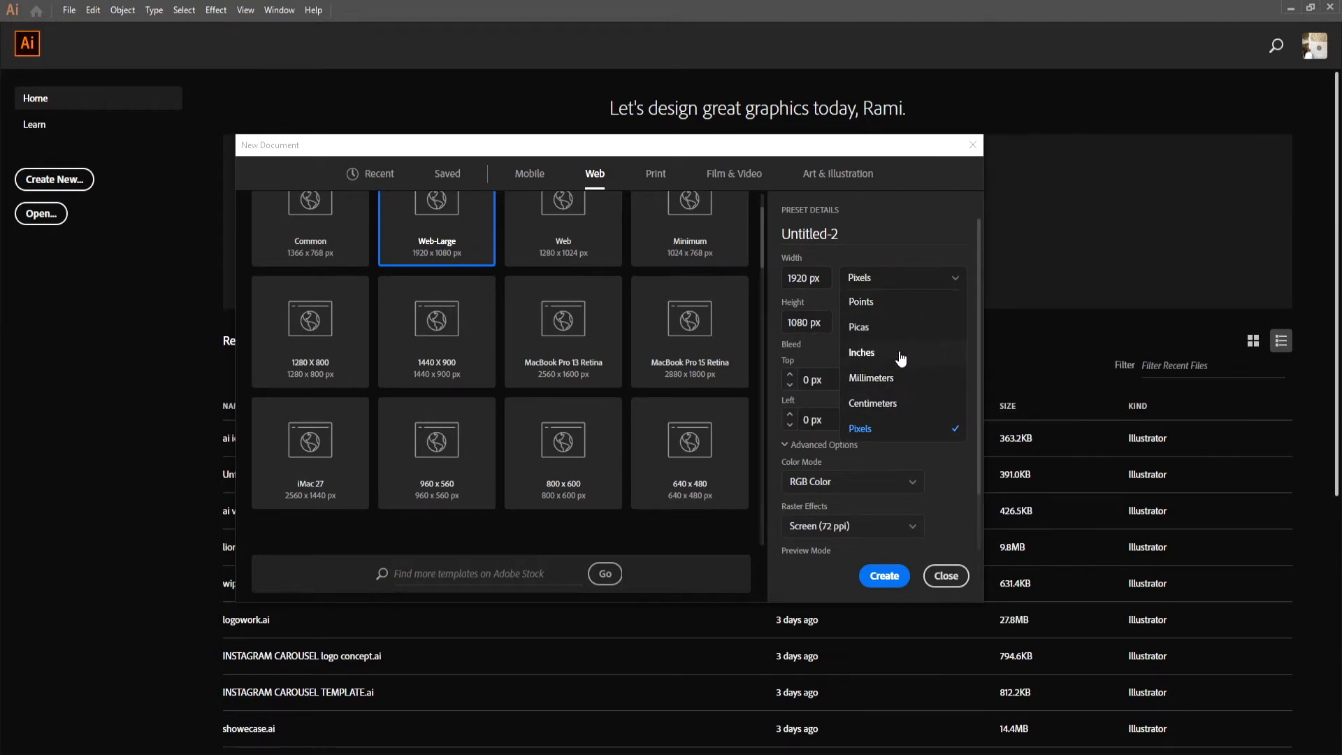
click(892, 278)
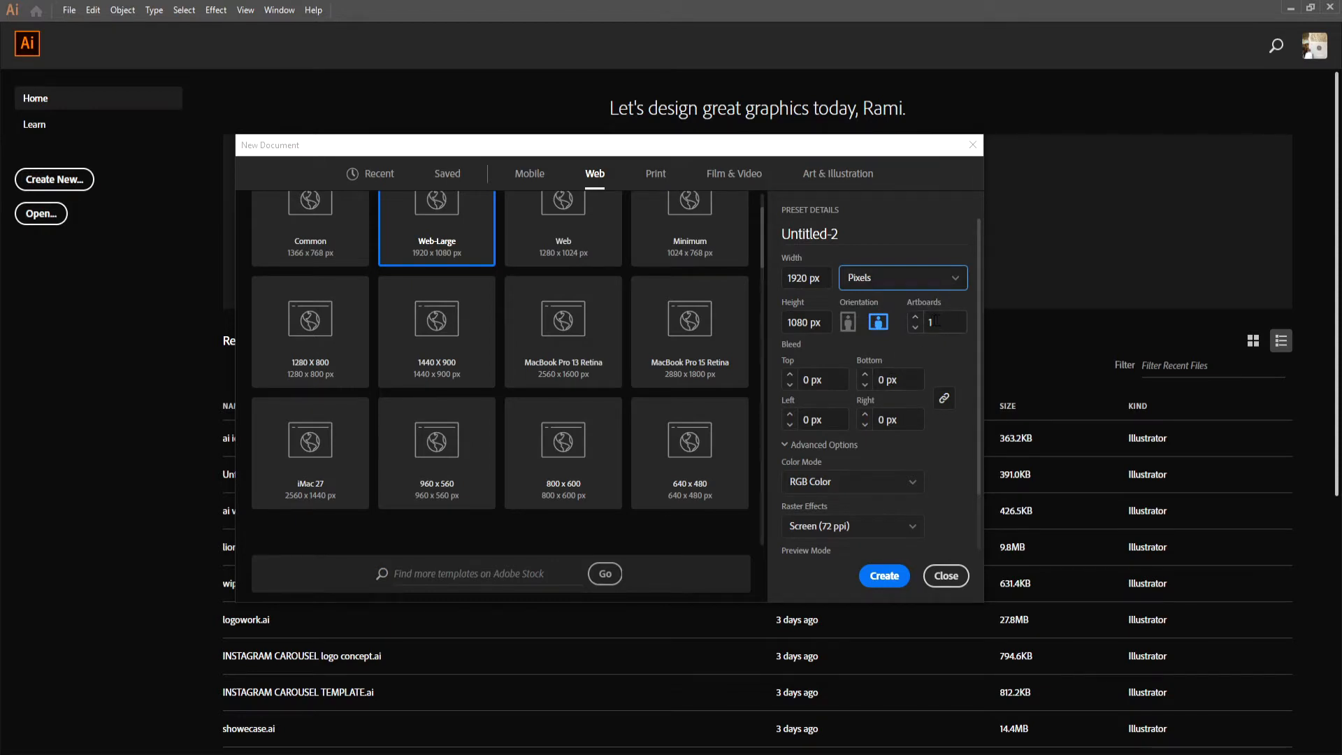
click(849, 323)
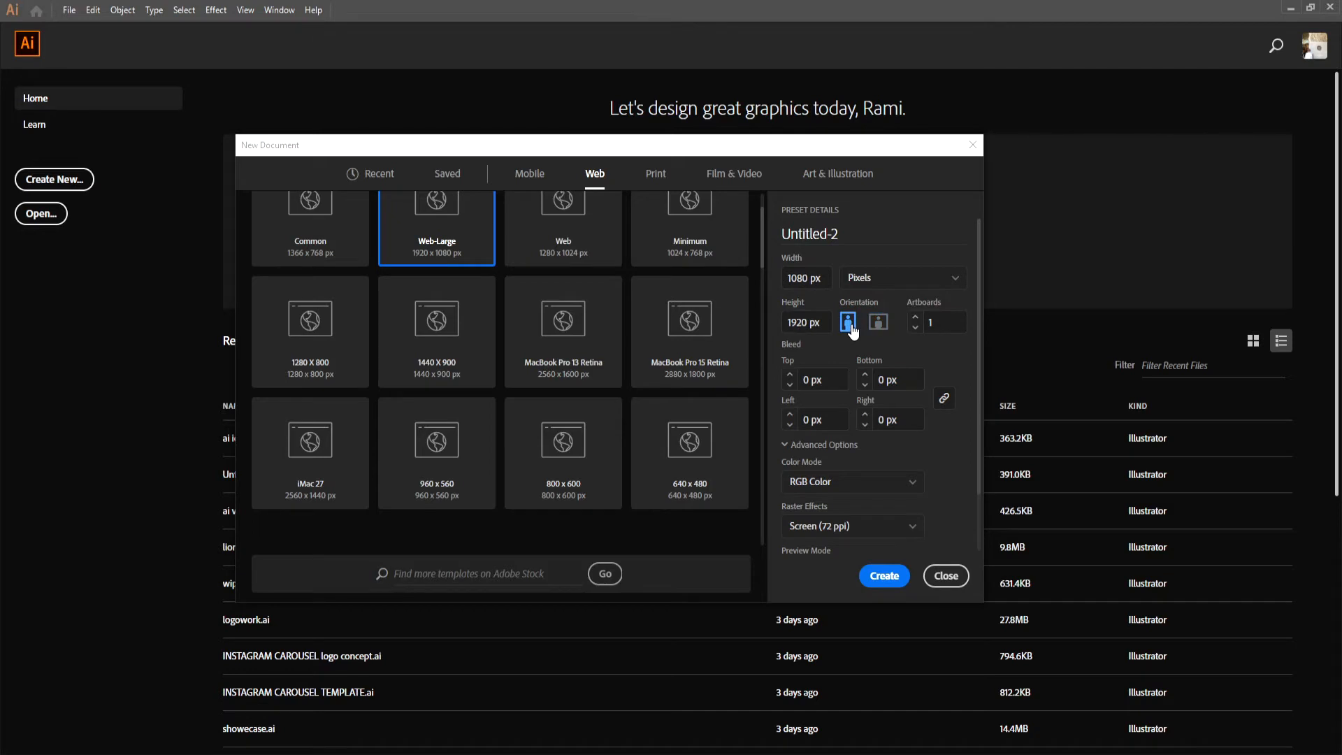
click(878, 323)
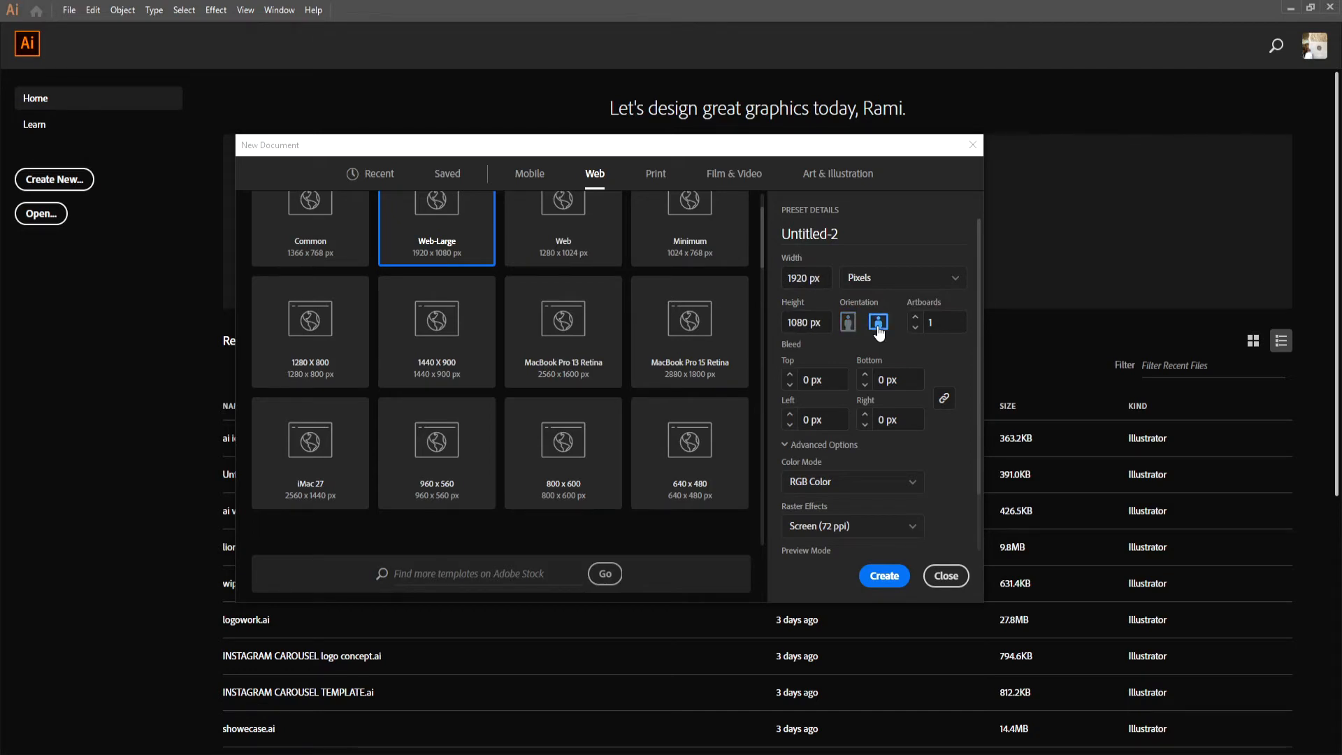
Step: Set the number of artboards to 4 and create the document
click(915, 317)
scroll(947, 355, down, 2)
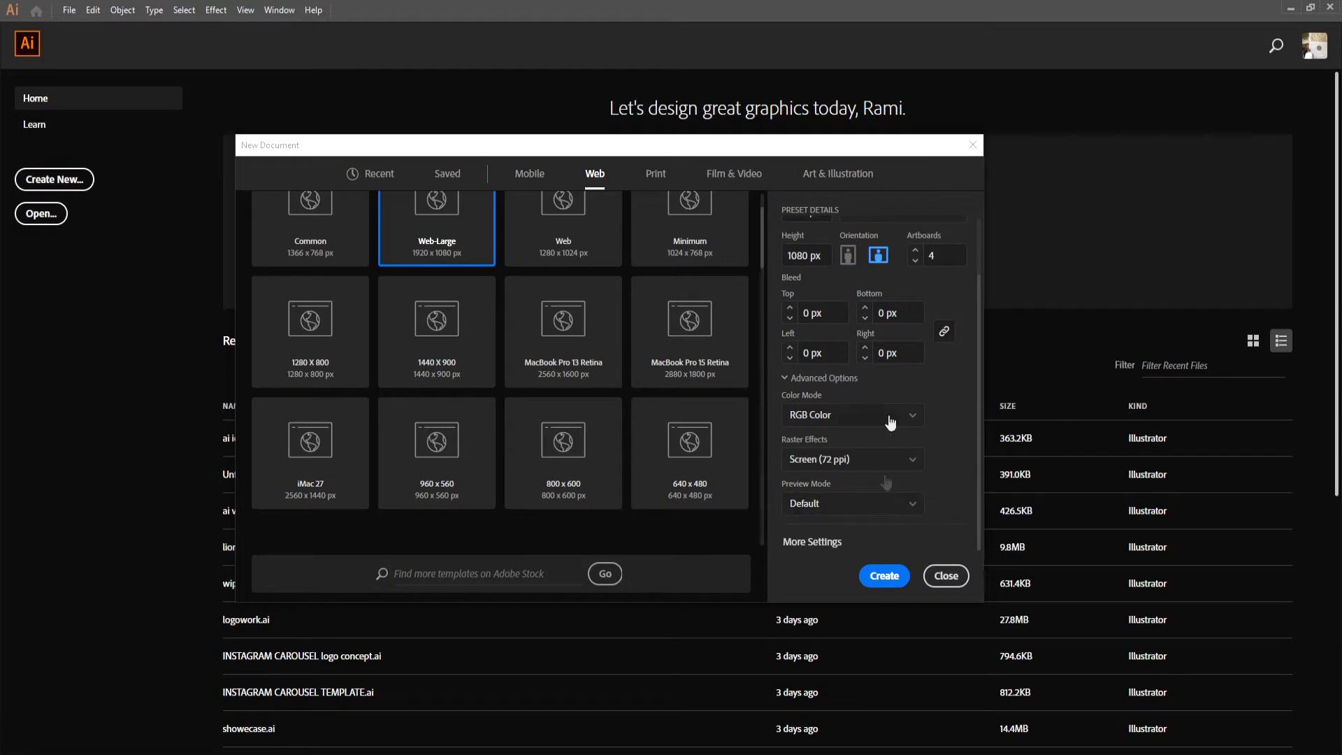
click(885, 577)
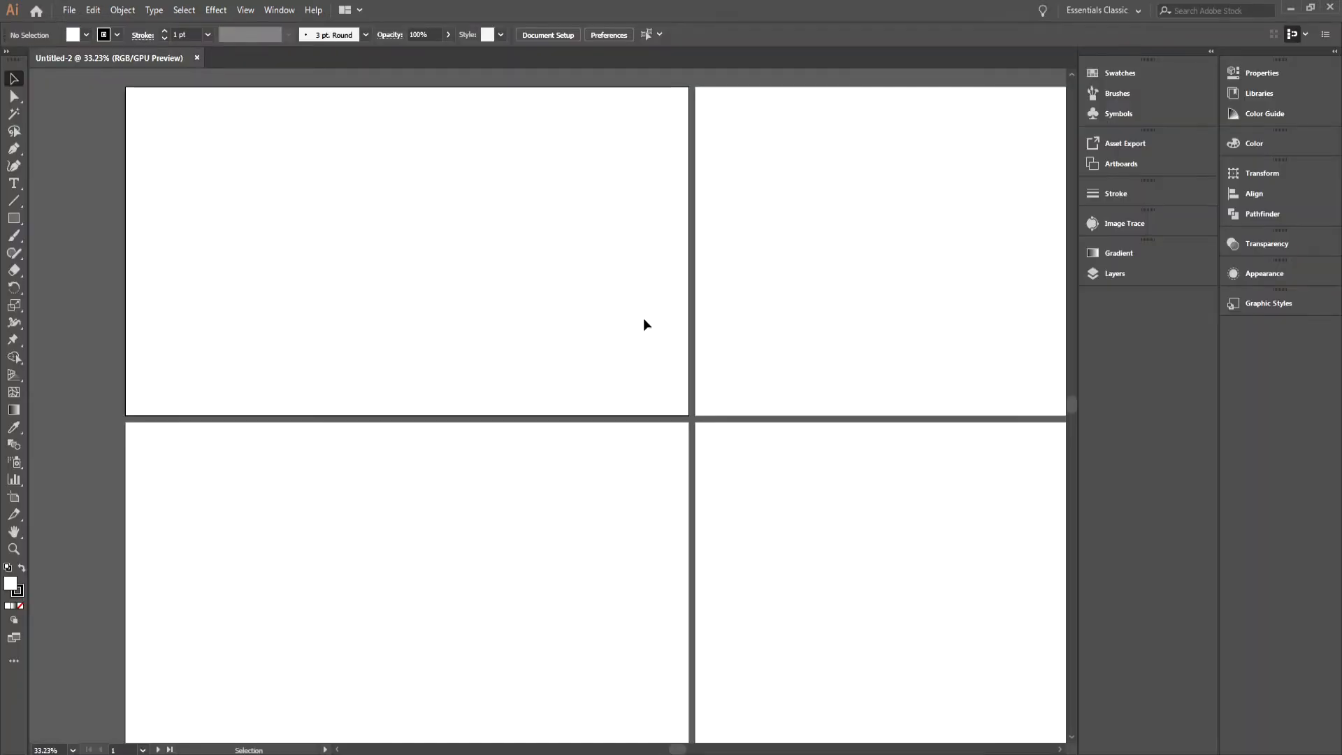
Step: Show the artboards list and activate each of the four artboards in turn, ending on Artboard 1
scroll(649, 312, down, 2)
scroll(651, 330, right, 2)
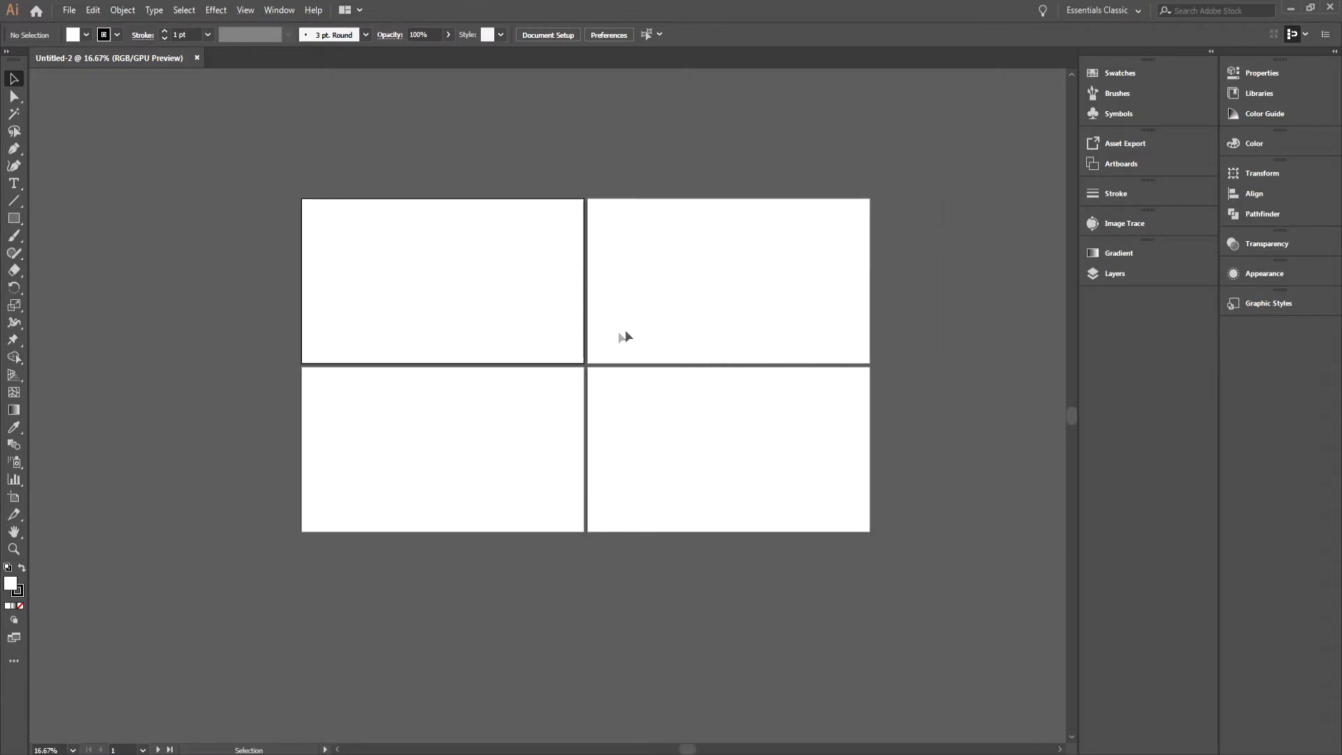
scroll(638, 334, up, 1)
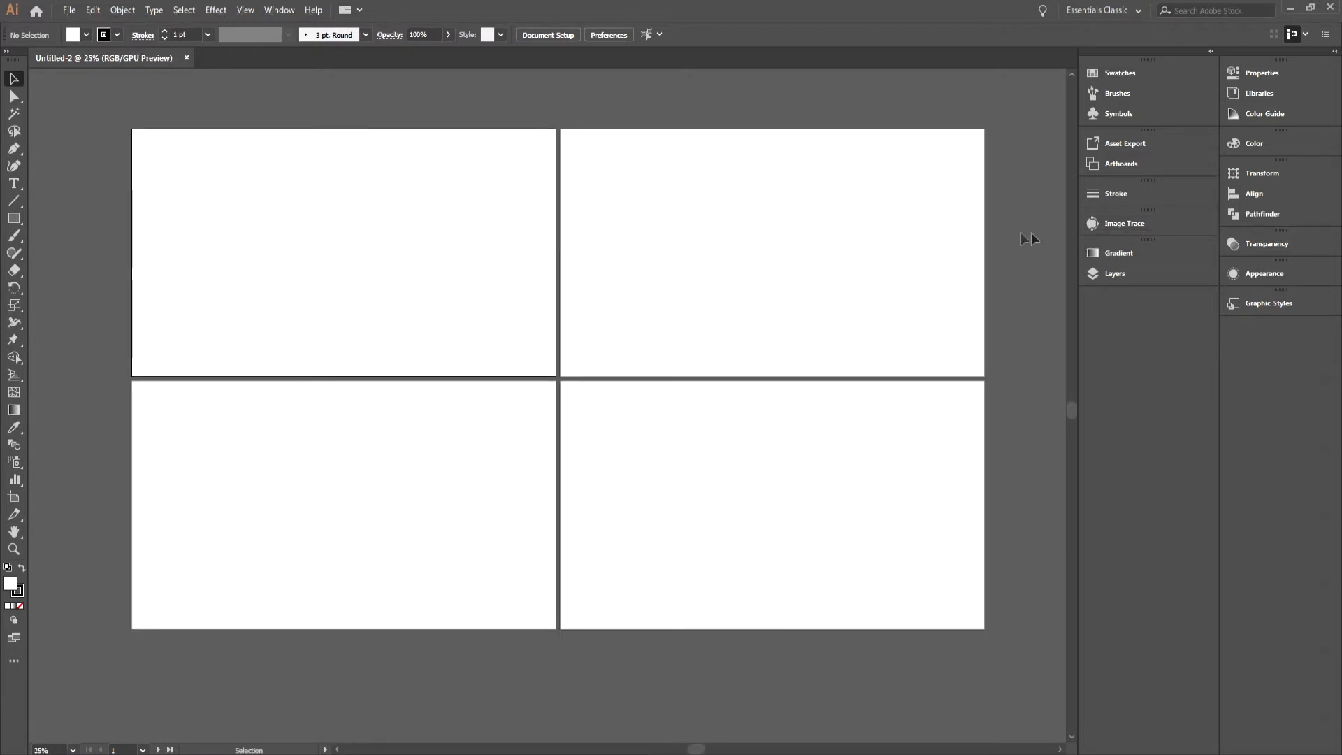
click(1115, 167)
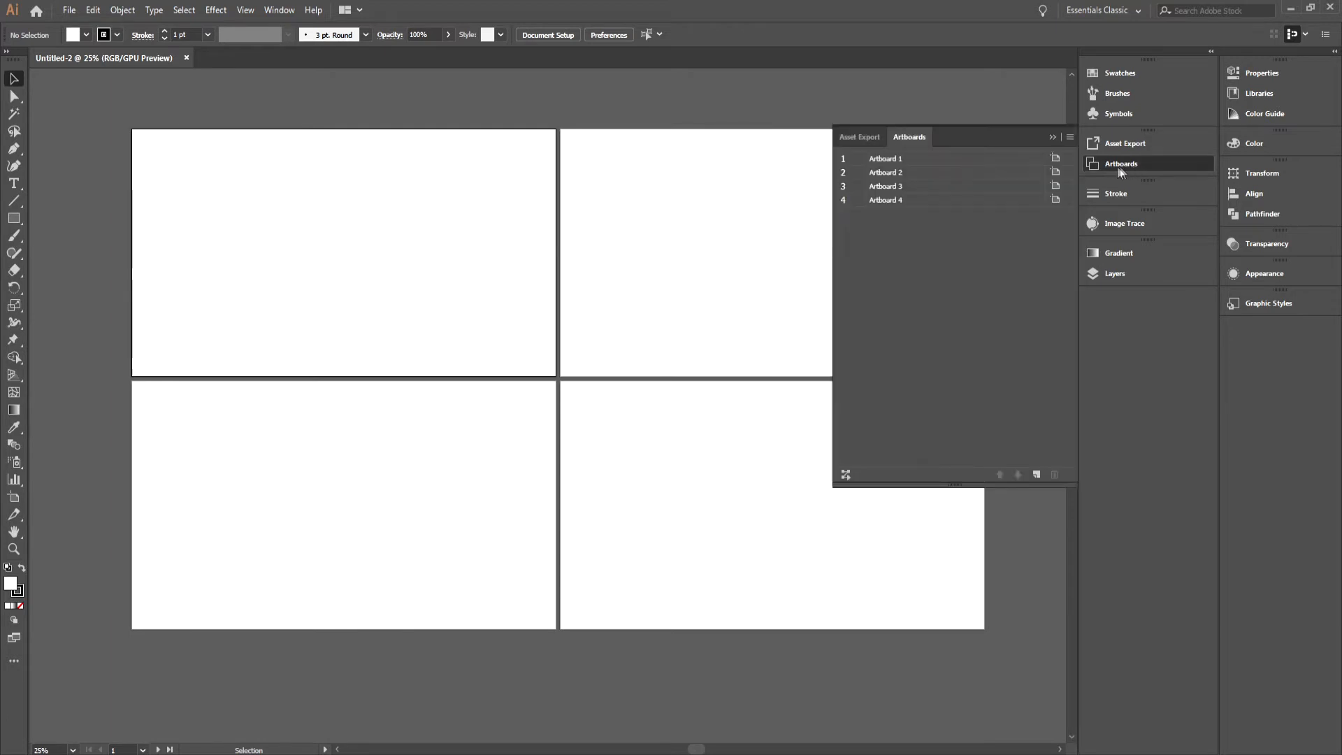
click(909, 160)
click(916, 173)
click(915, 186)
click(916, 200)
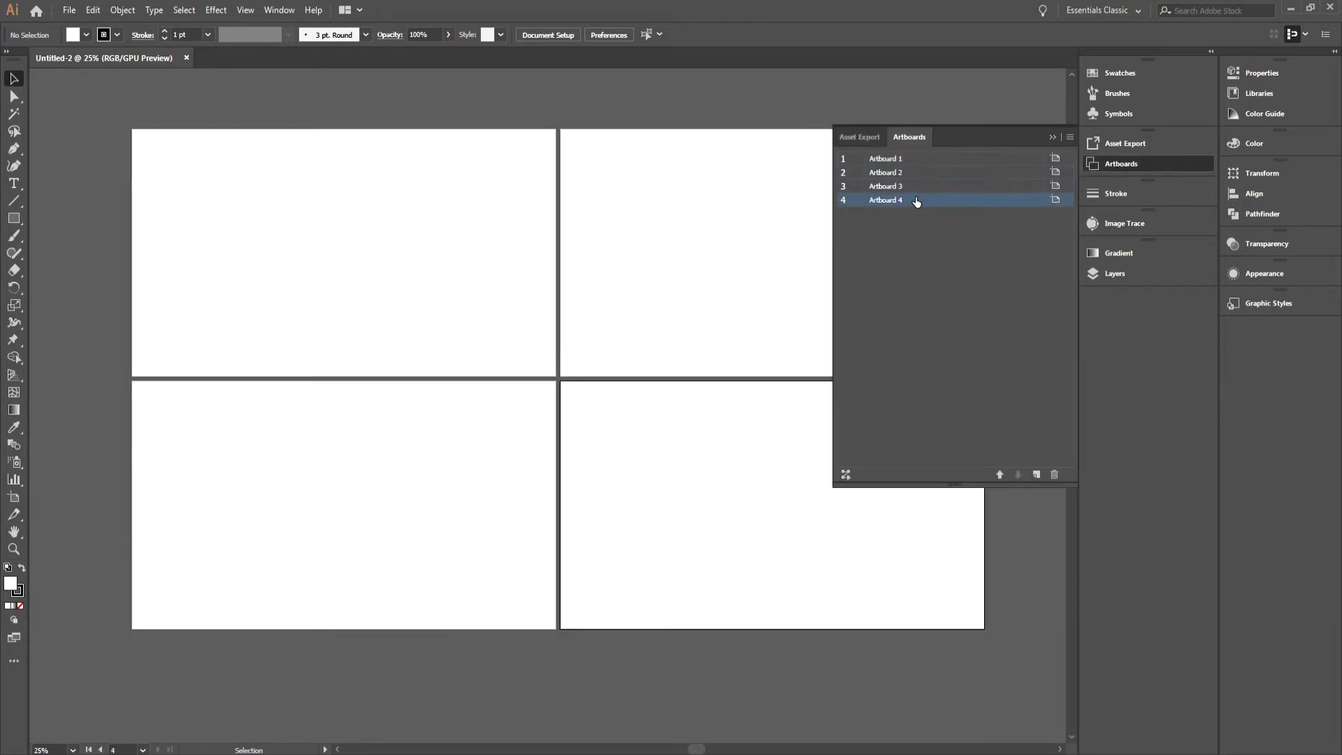
click(922, 161)
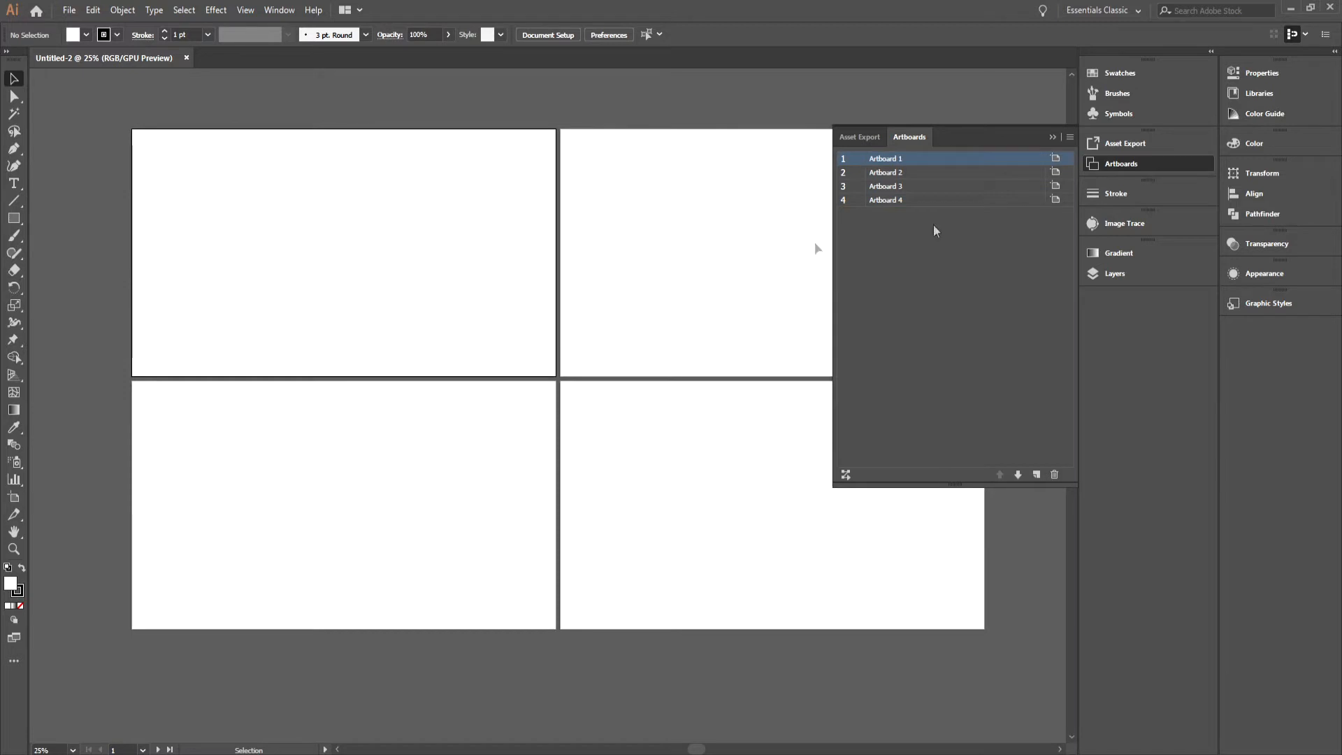
click(724, 261)
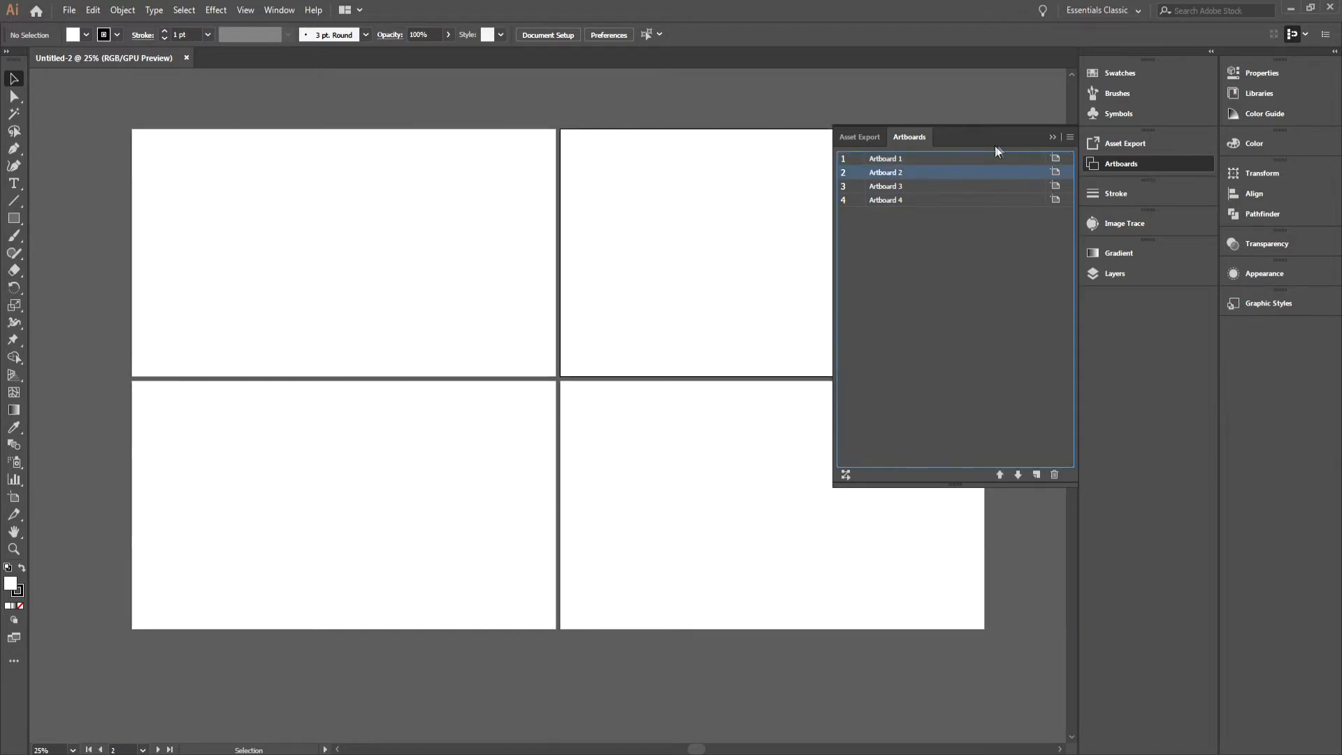
click(972, 160)
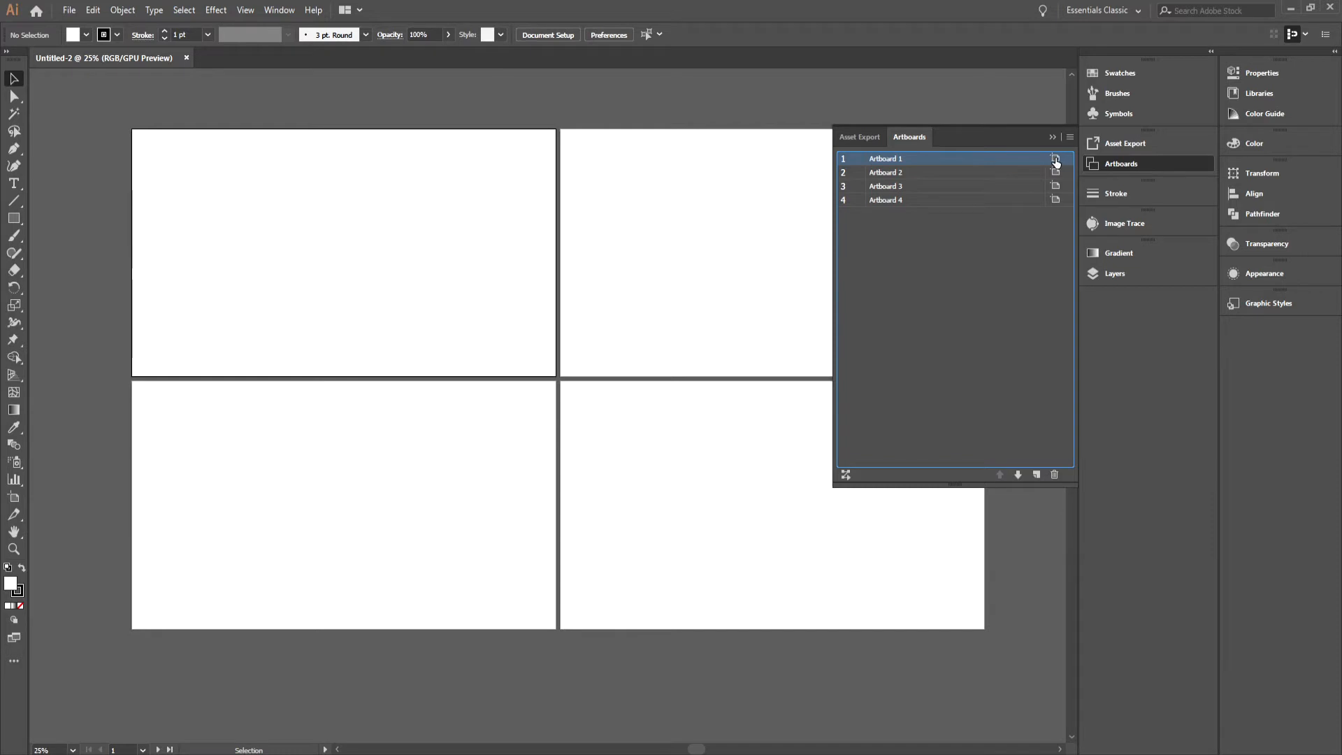
Step: Examine the options of Artboard 1, including its name, preset, size and orientation, without changing them
click(1056, 159)
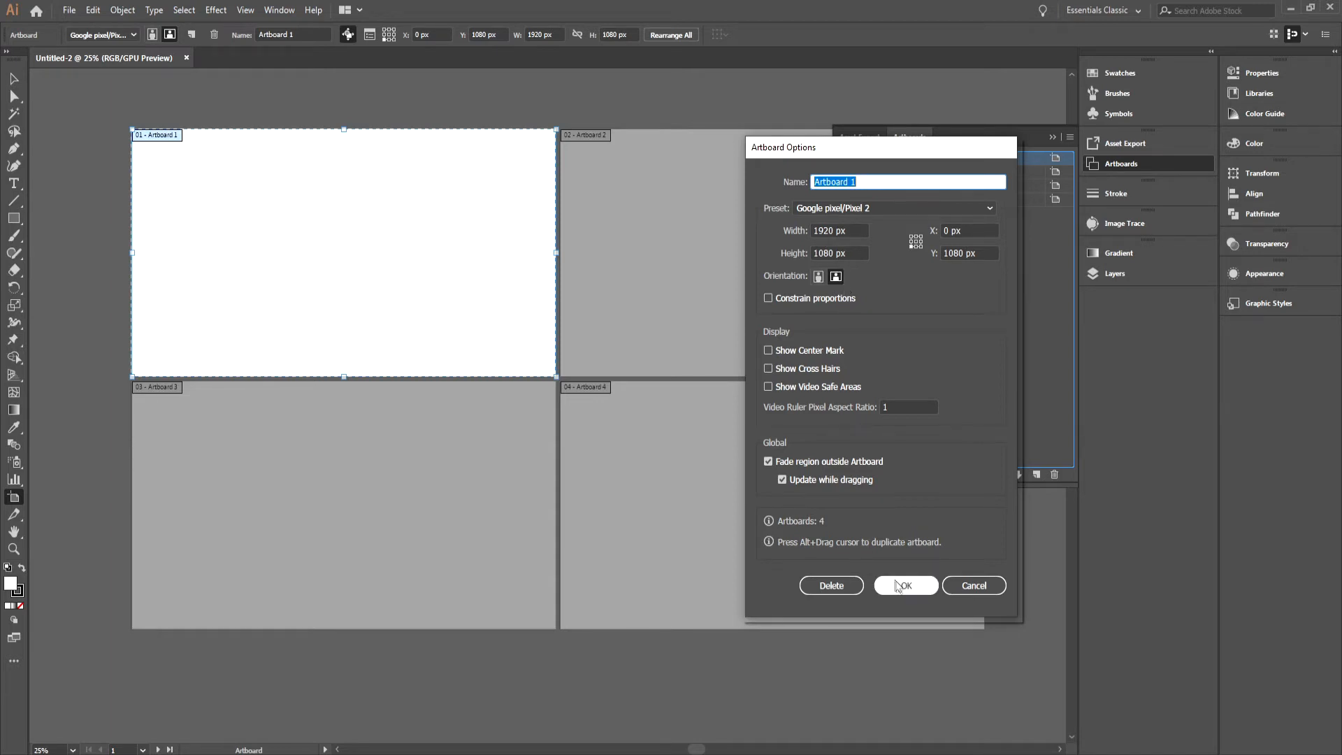
click(904, 587)
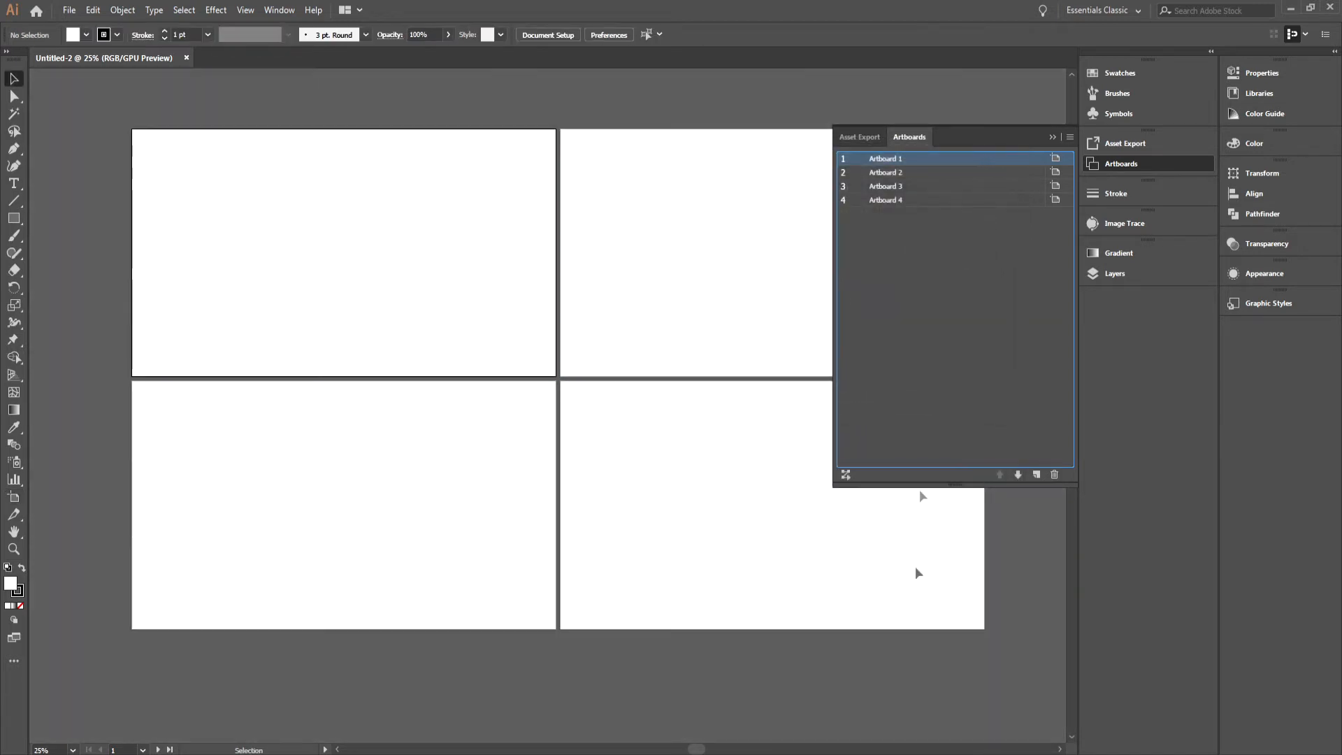
click(1055, 158)
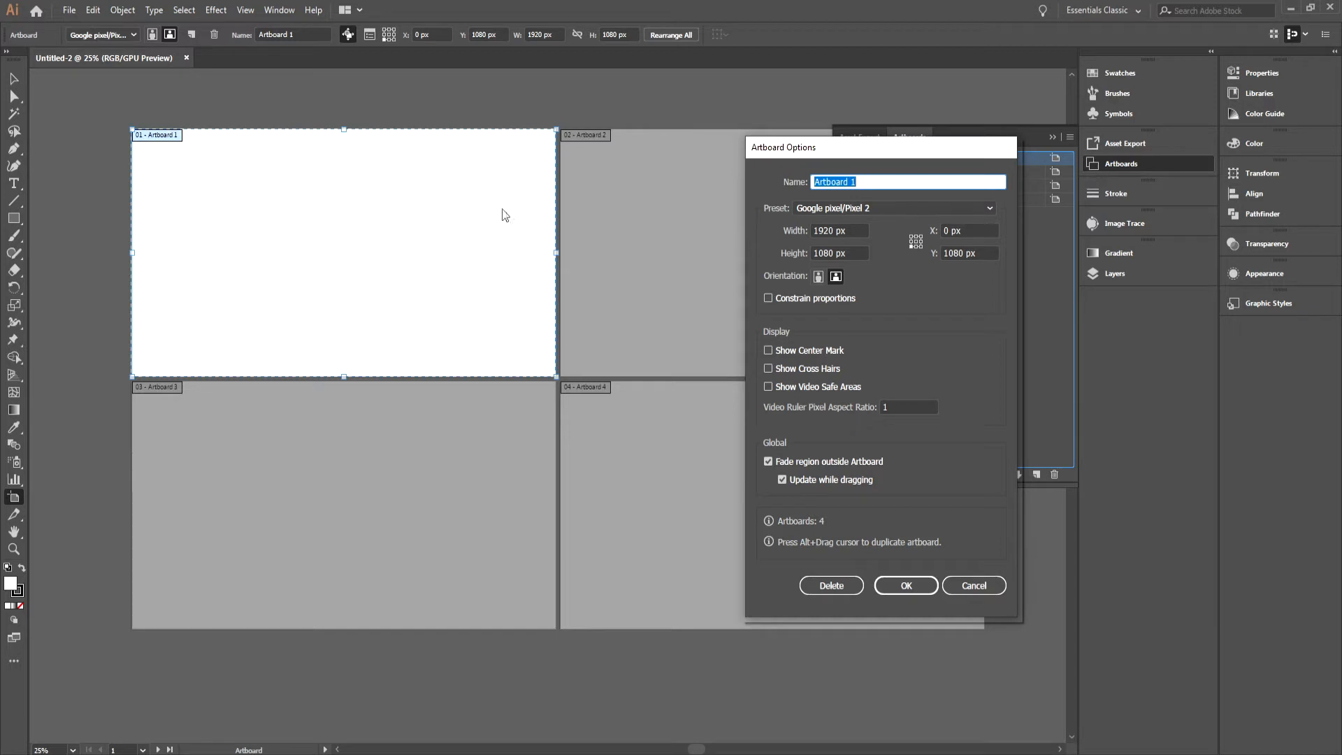
click(963, 584)
key(Escape)
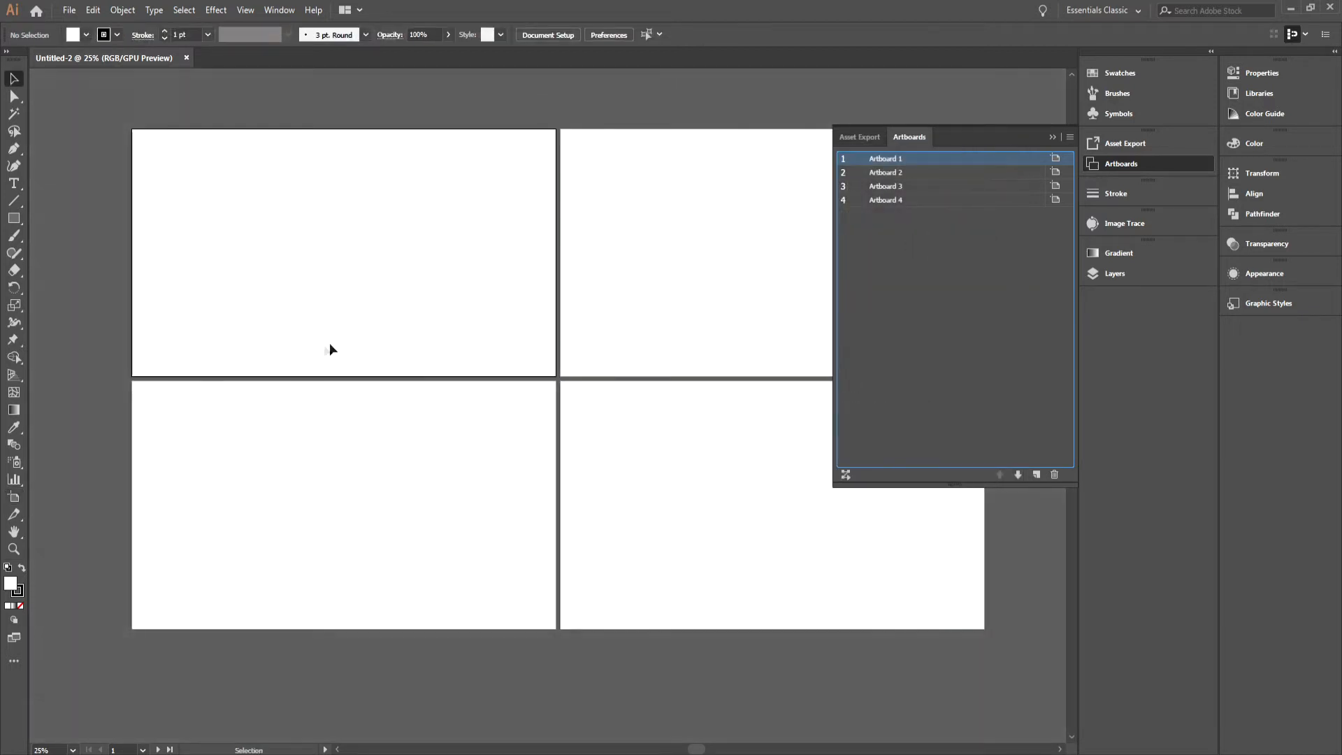
Step: Resize Artboard 1 freehand with the Artboard tool to about 1771 px wide and 2006 px high
click(12, 502)
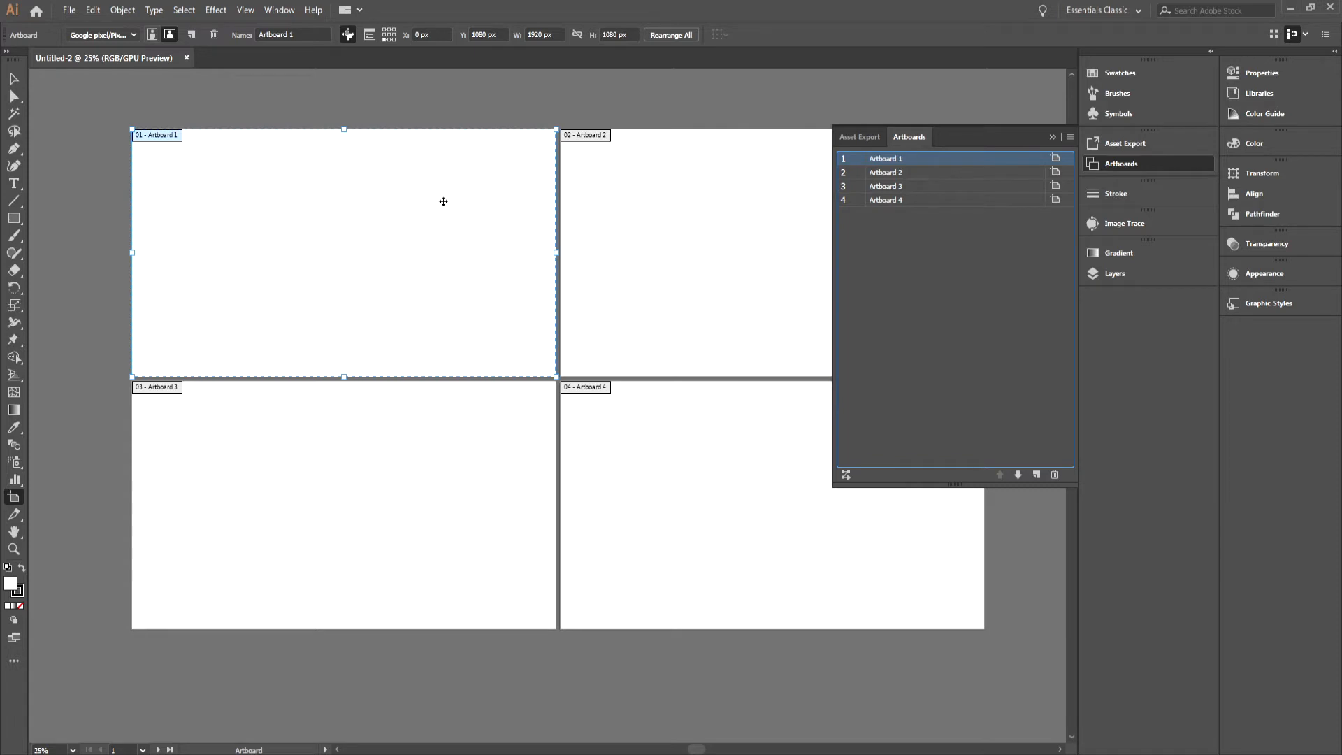
drag(443, 202, 405, 230)
drag(558, 263, 367, 238)
drag(248, 129, 249, 70)
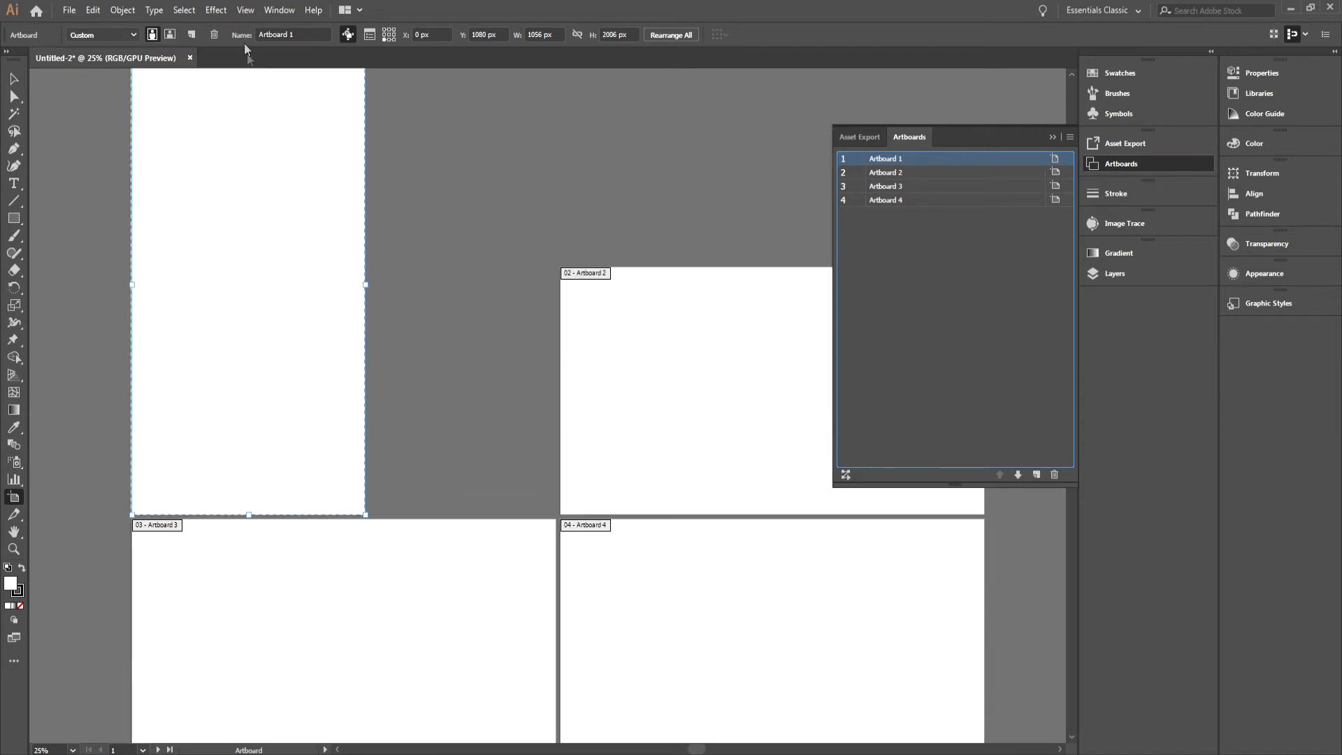
drag(356, 283, 515, 284)
Step: Resize Artboard 1 back so its edges line up with the neighbouring artboards
scroll(459, 222, up, 2)
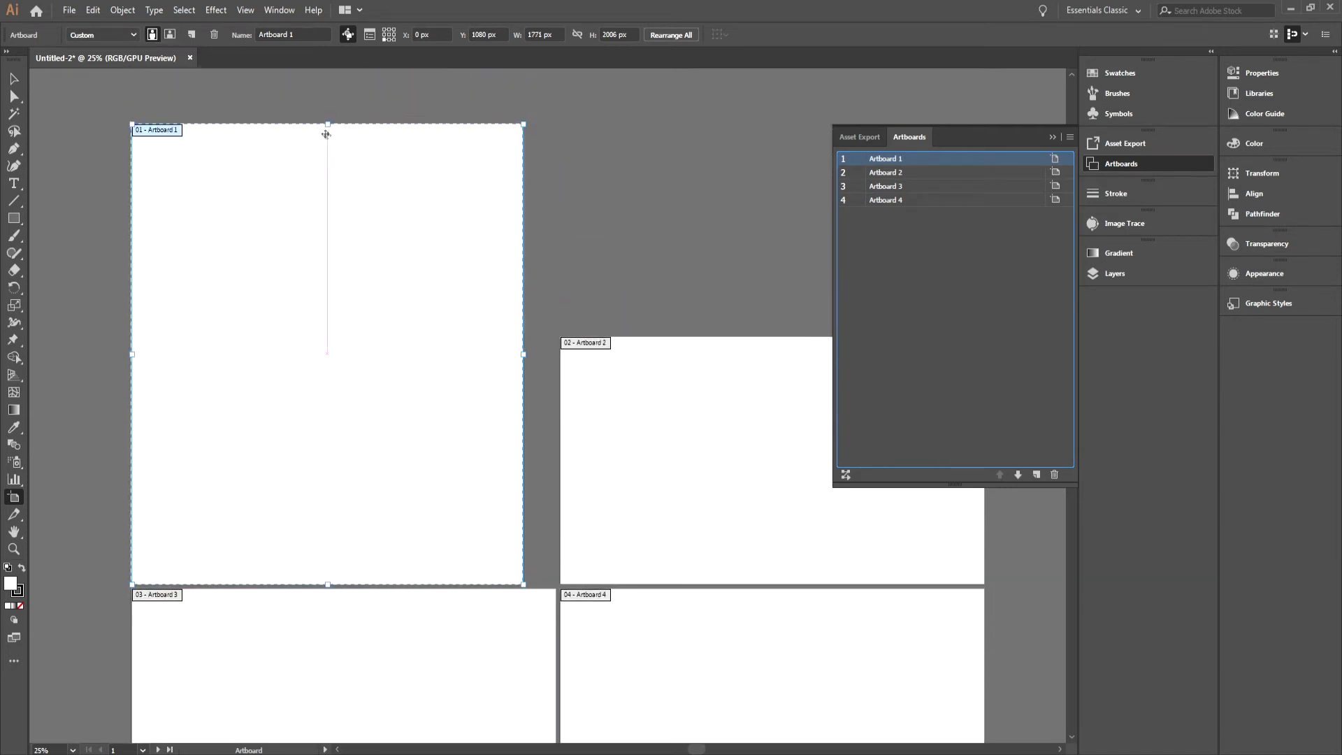
drag(328, 128, 342, 337)
drag(524, 460, 557, 459)
scroll(486, 312, down, 3)
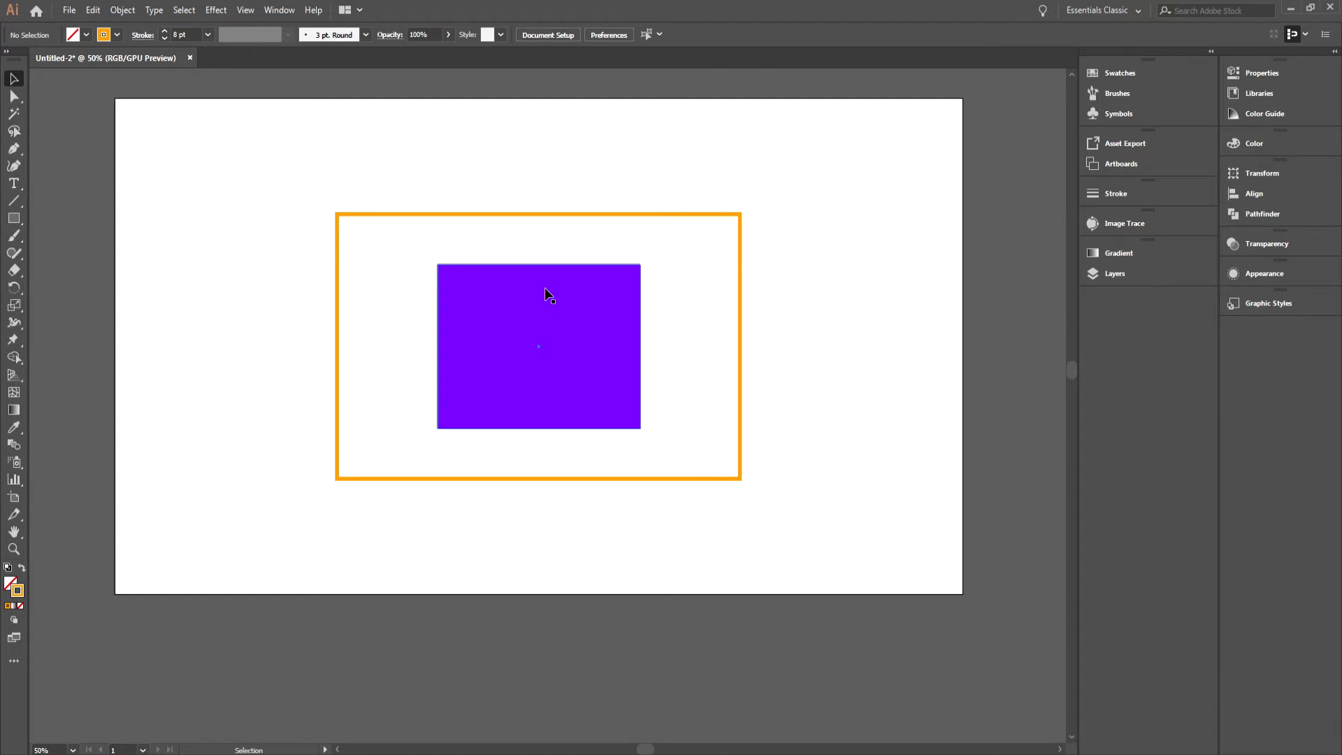
Step: Move the purple rectangle so its left edge lines up with the orange frame's left edge, and deselect it
scroll(348, 367, up, 4)
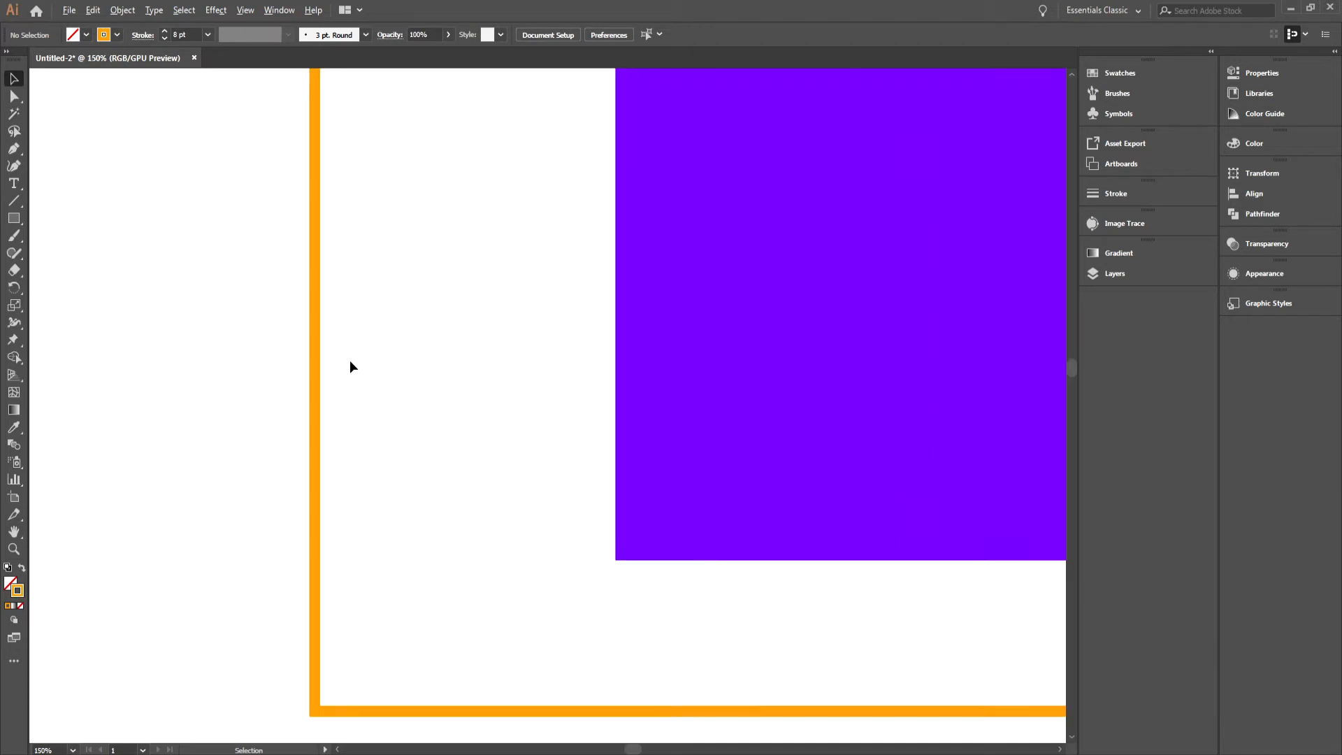
drag(776, 313, 374, 385)
scroll(279, 372, up, 2)
drag(441, 349, 475, 349)
scroll(392, 356, up, 3)
drag(393, 362, 351, 377)
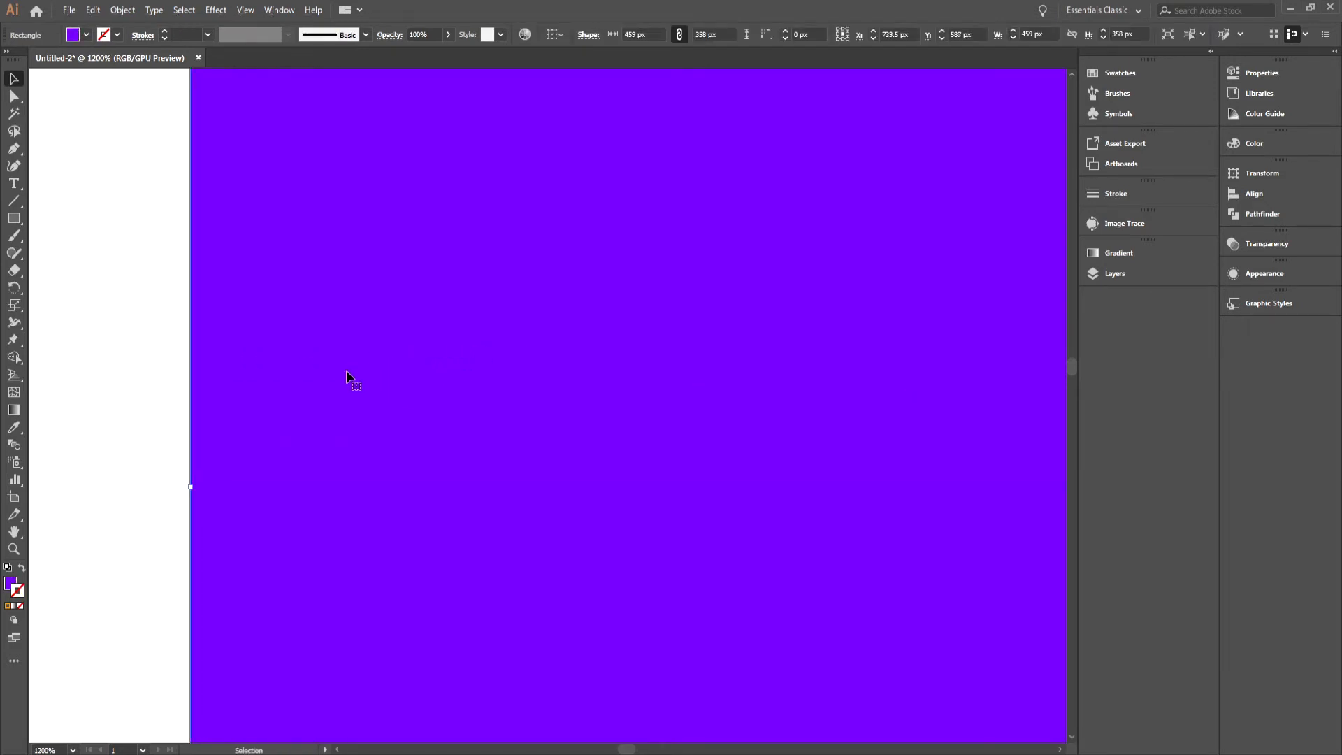
key(ctrl+0)
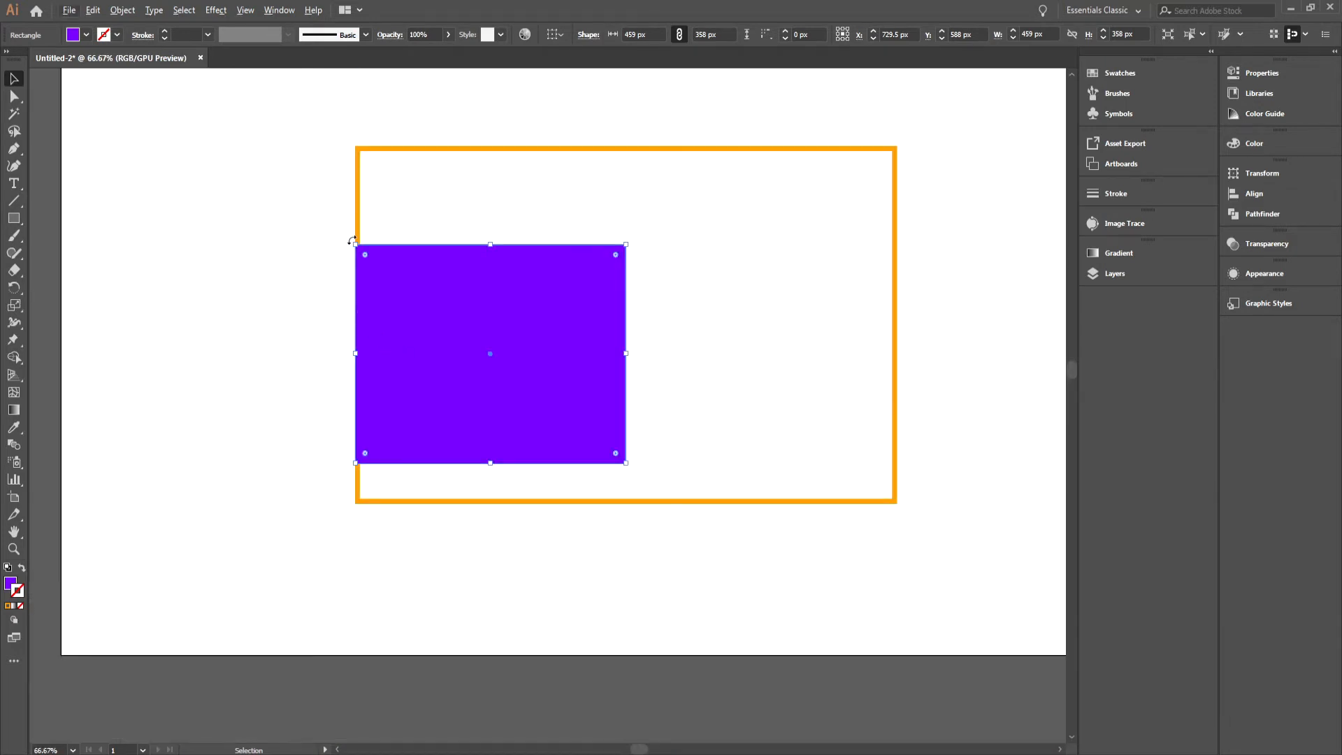
click(430, 227)
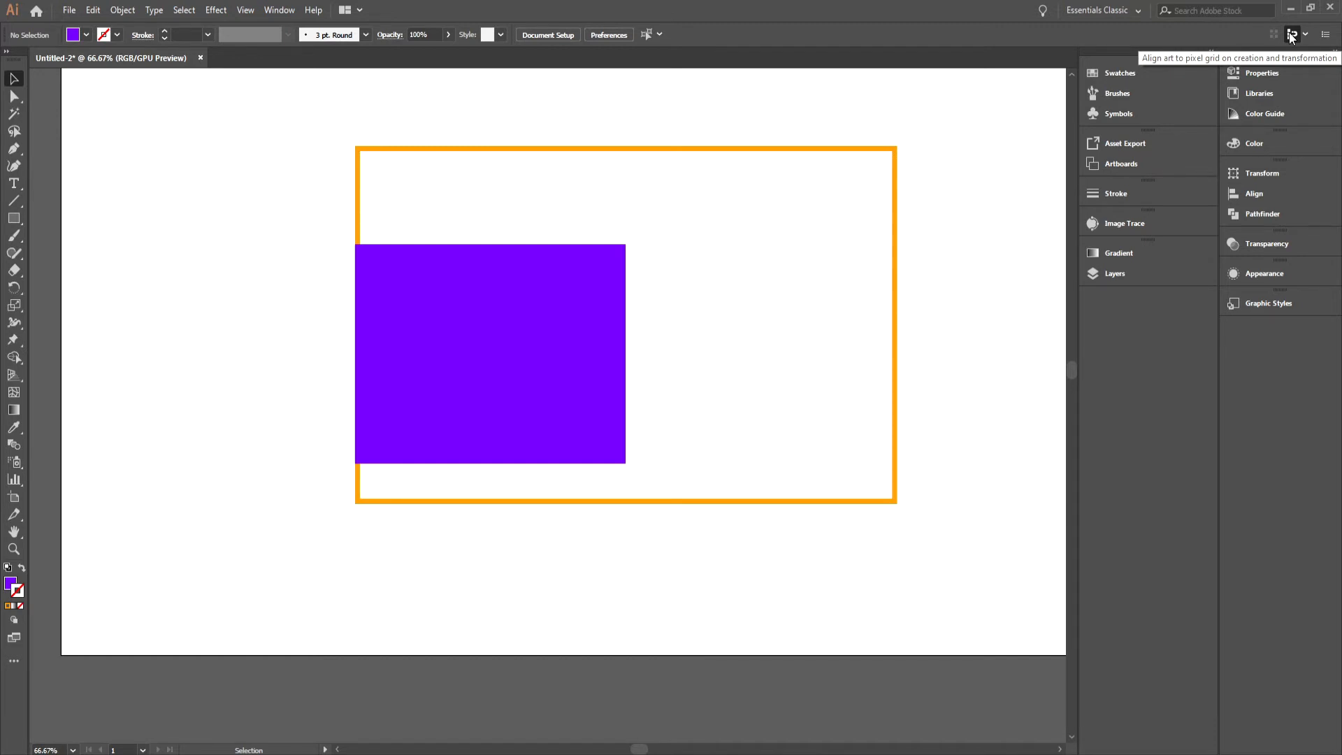
Step: Move the purple rectangle to the artboard's upper-left corner, enlarge it to cover the whole artboard, and deselect it
drag(435, 275, 313, 179)
key(ctrl+minus)
key(ctrl+minus)
key(ctrl+minus)
drag(249, 147, 676, 398)
click(771, 387)
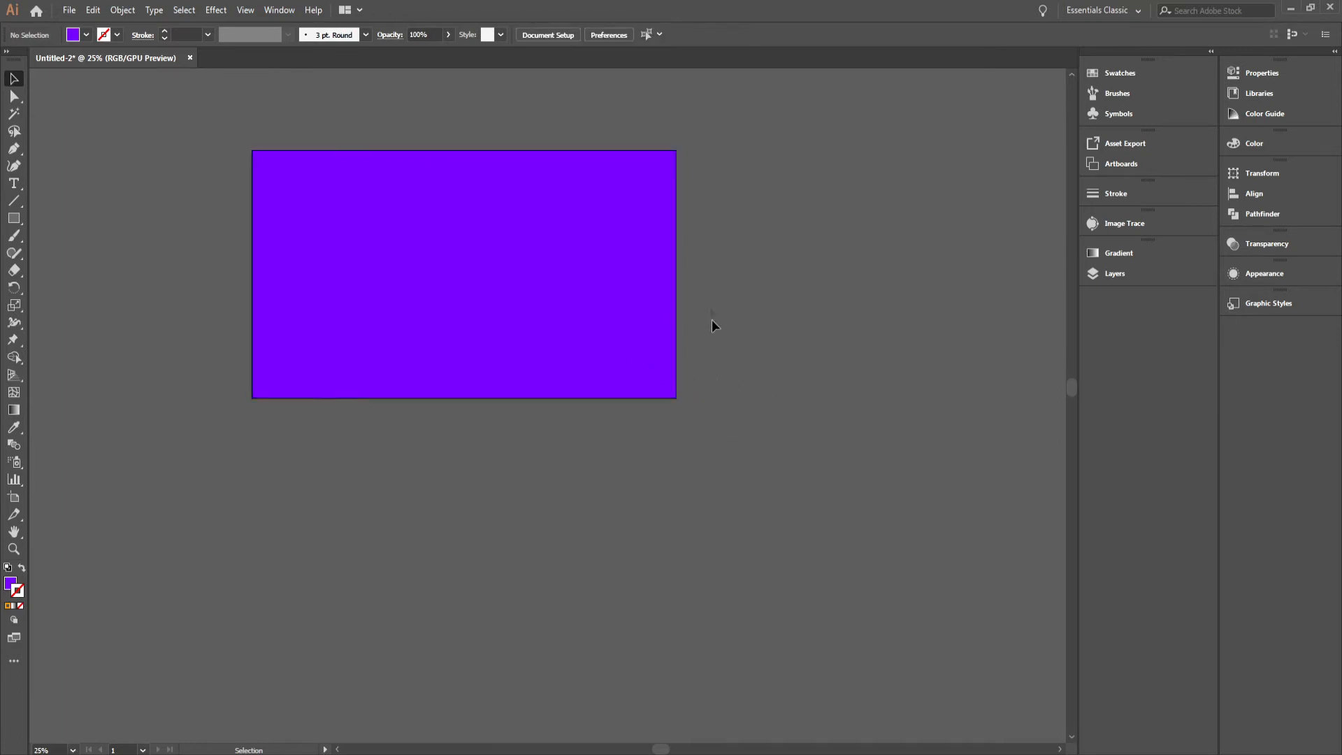
Step: Scale the orange frame down from its upper-right corner to about 442 by 281 px
scroll(681, 376, up, 8)
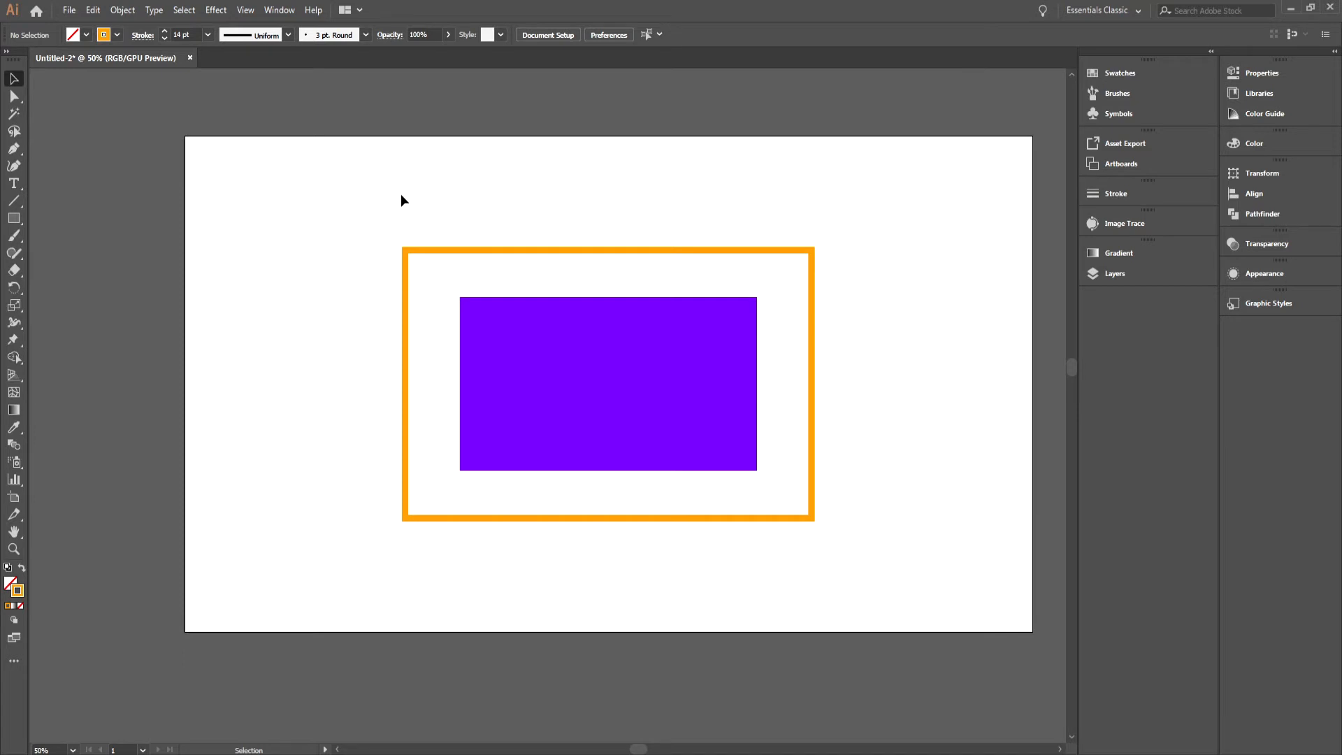
click(420, 253)
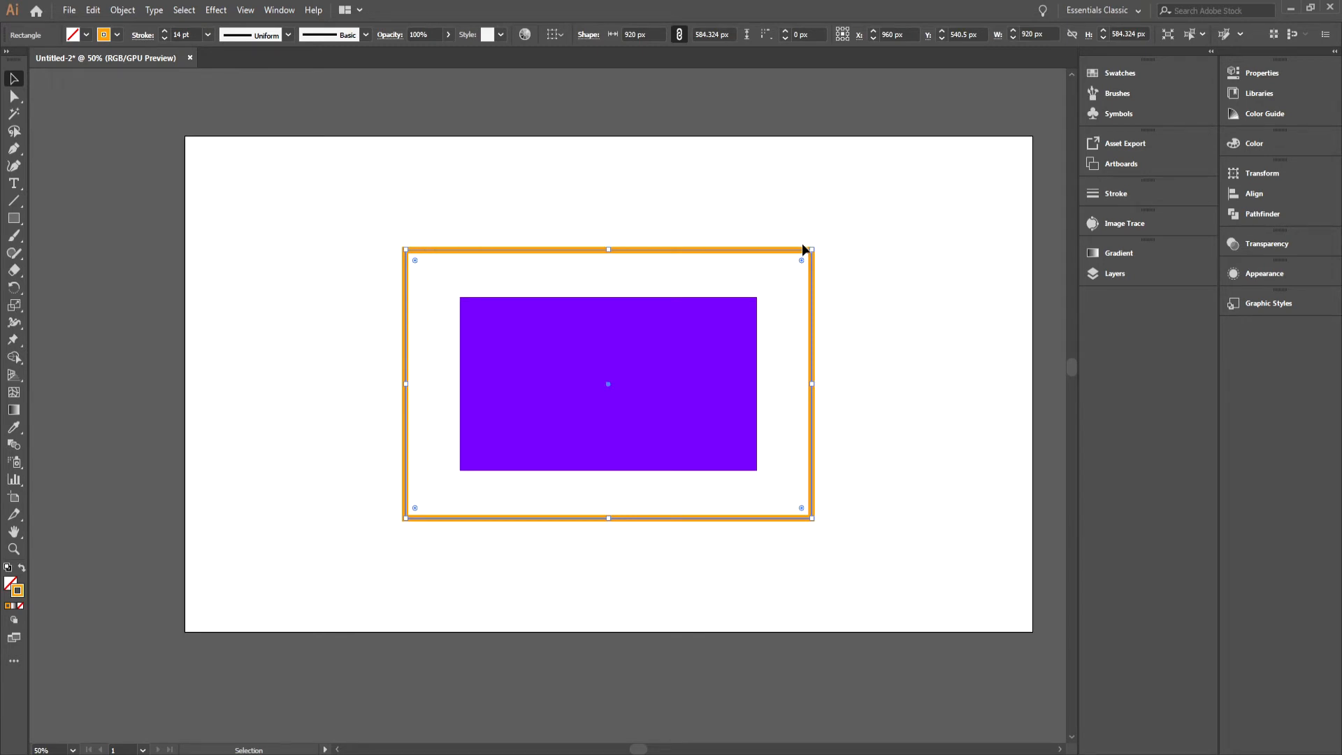
drag(811, 249, 601, 389)
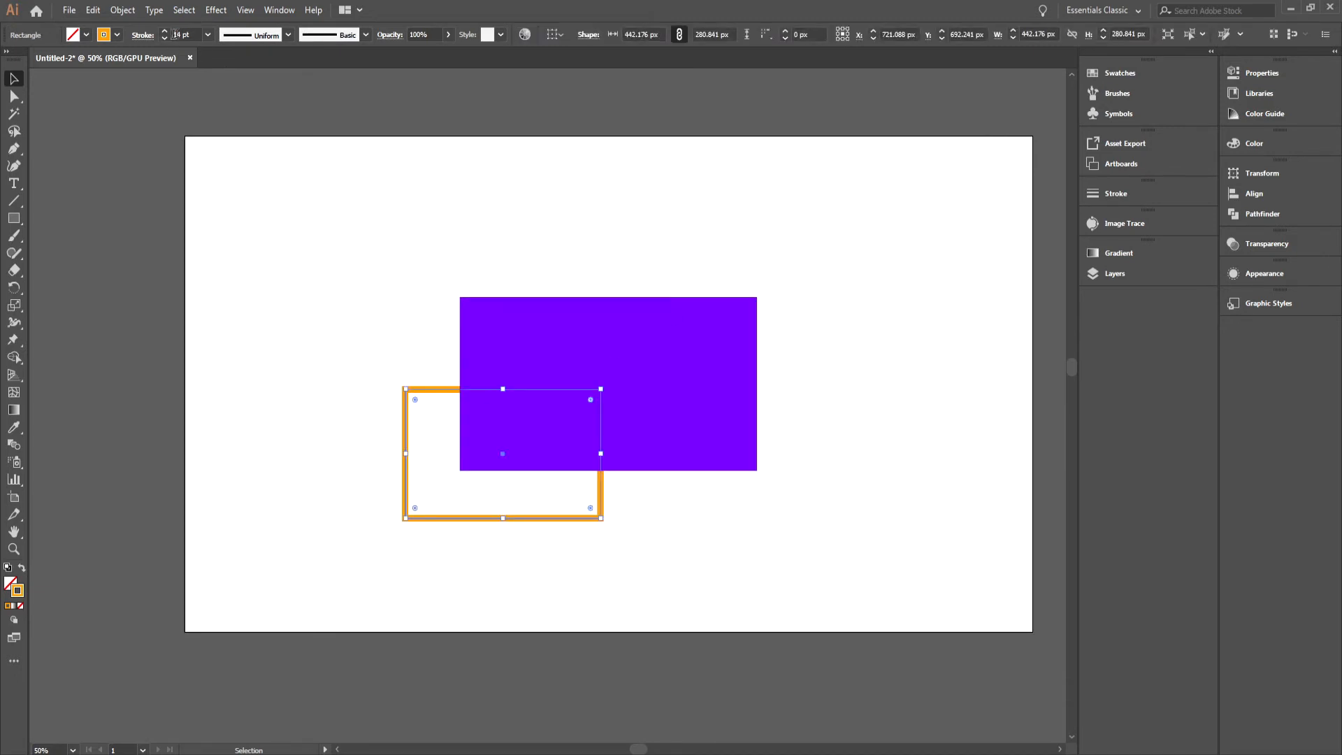
Step: Scale the orange frame up from its upper-right corner to about 917 by 582 px, and deselect it
drag(600, 389, 811, 249)
click(493, 132)
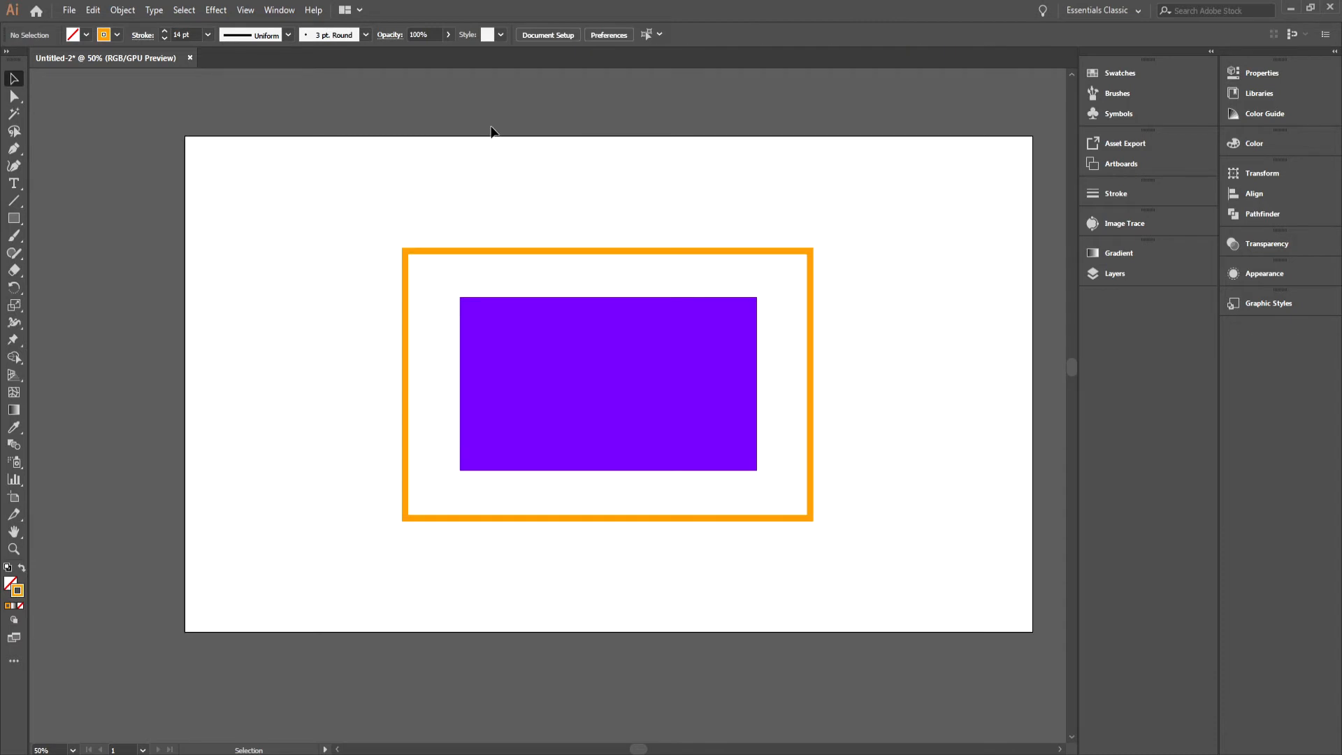
Step: Open the General preferences to examine the Scale Strokes & Effects option, and close them without changing anything
click(93, 9)
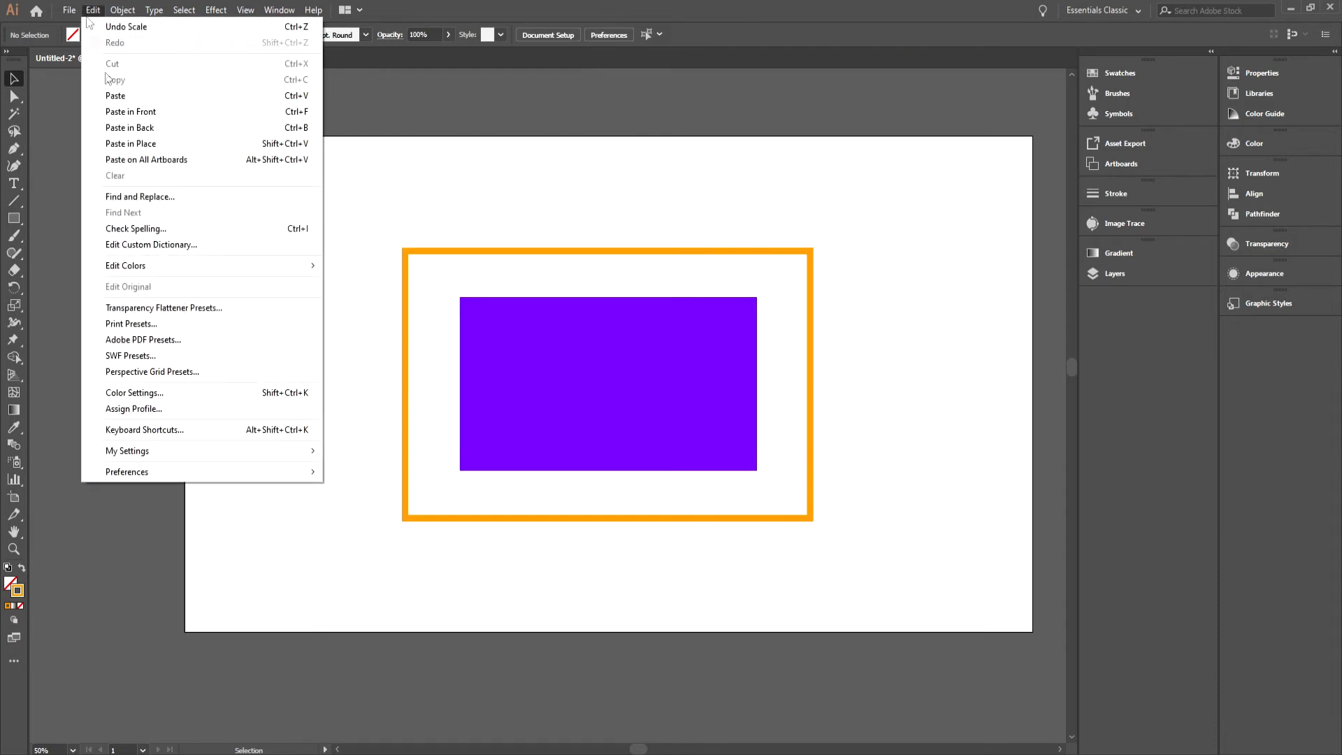
mouse_move(163, 475)
click(384, 472)
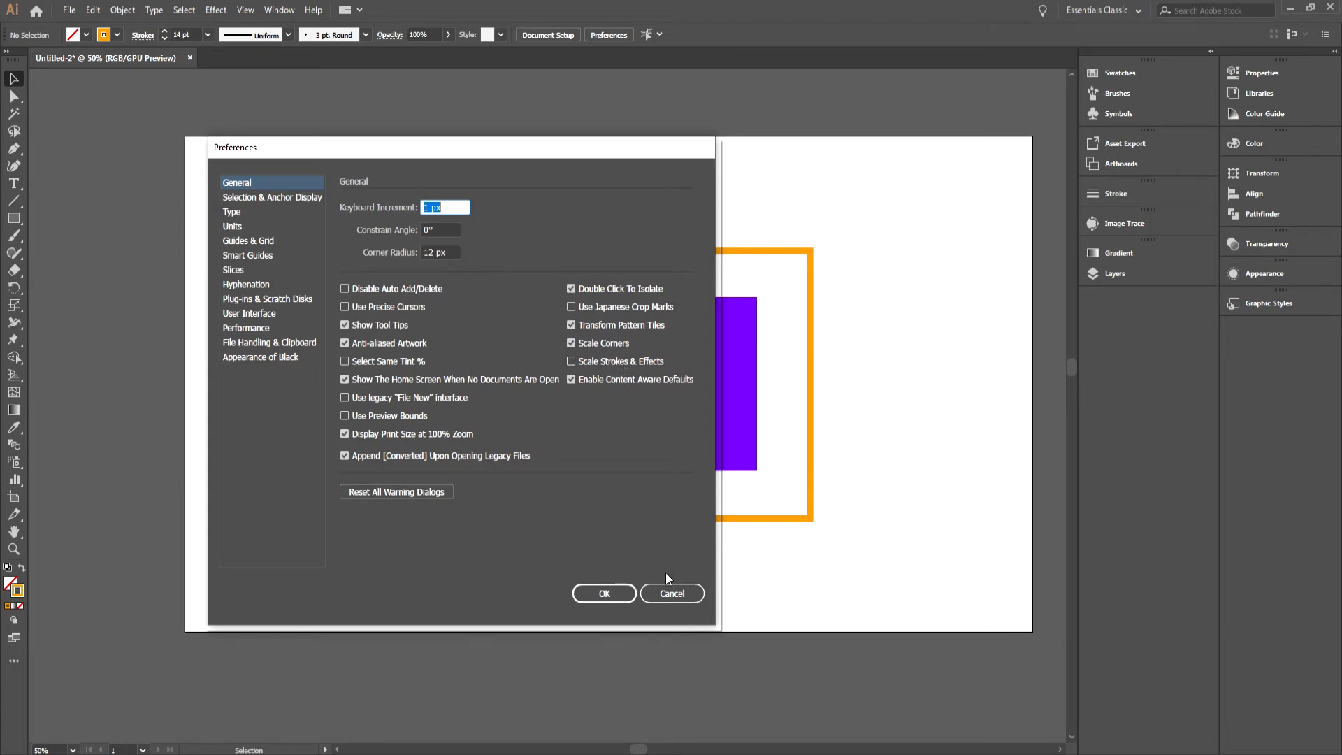
click(678, 594)
Step: Try scaling the orange frame down from its upper-right corner to check its stroke weight
click(812, 271)
drag(811, 250, 444, 386)
double_click(181, 35)
click(337, 344)
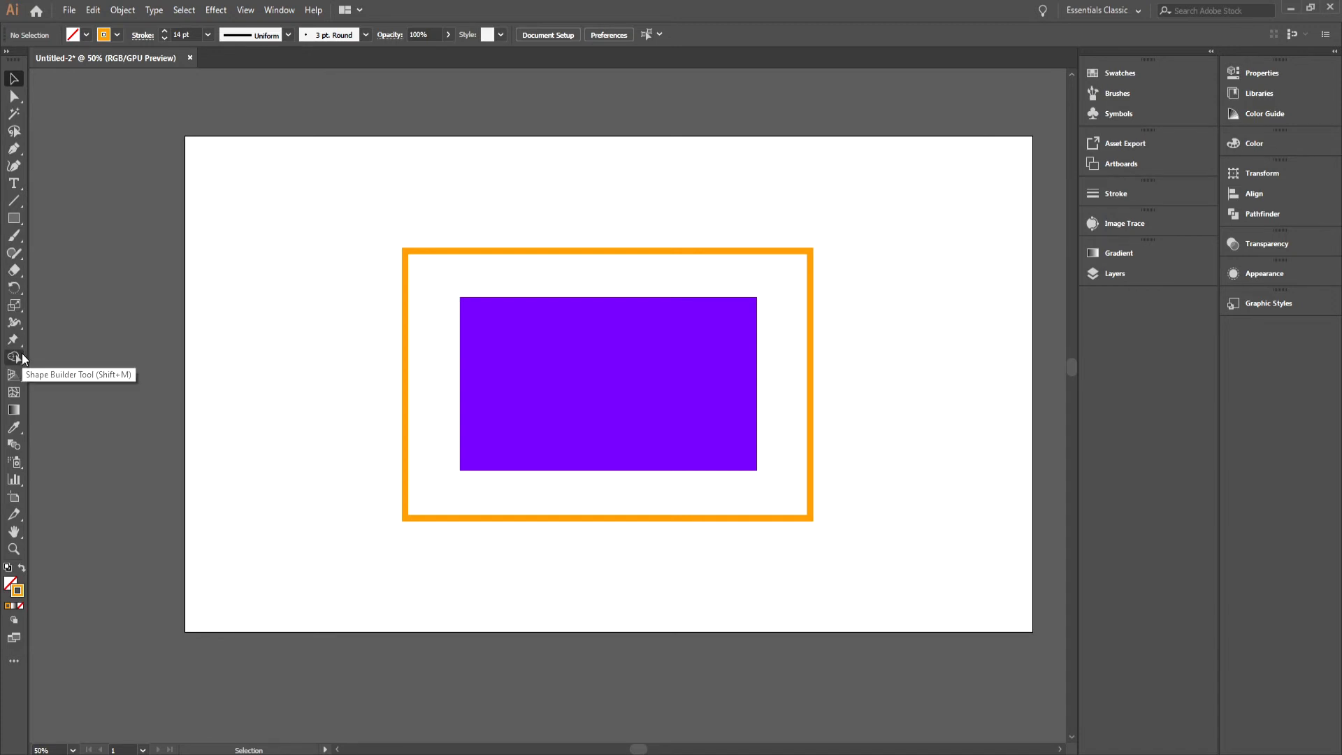
click(500, 251)
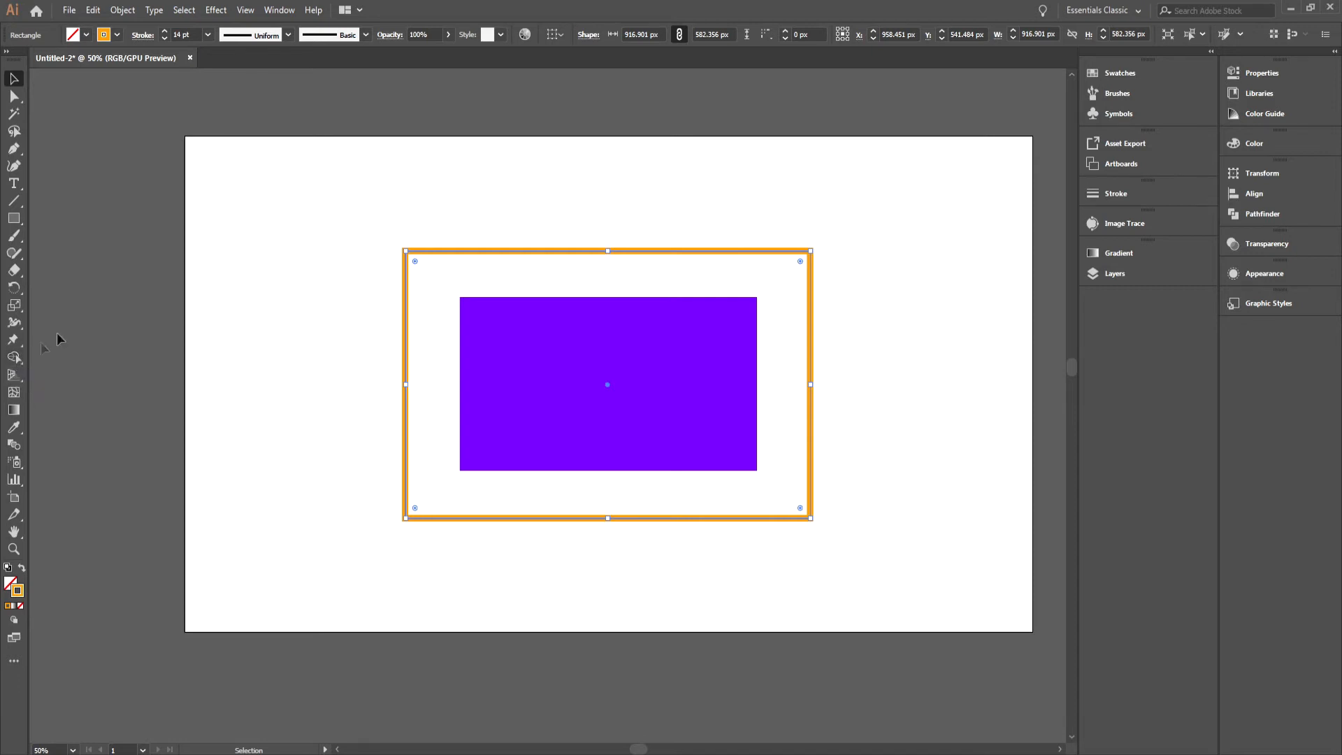
click(12, 360)
click(14, 80)
click(539, 228)
Step: Shrink the orange frame from its top and right edges to about 458 by 291 px
click(607, 251)
drag(608, 251, 609, 385)
drag(811, 451, 608, 451)
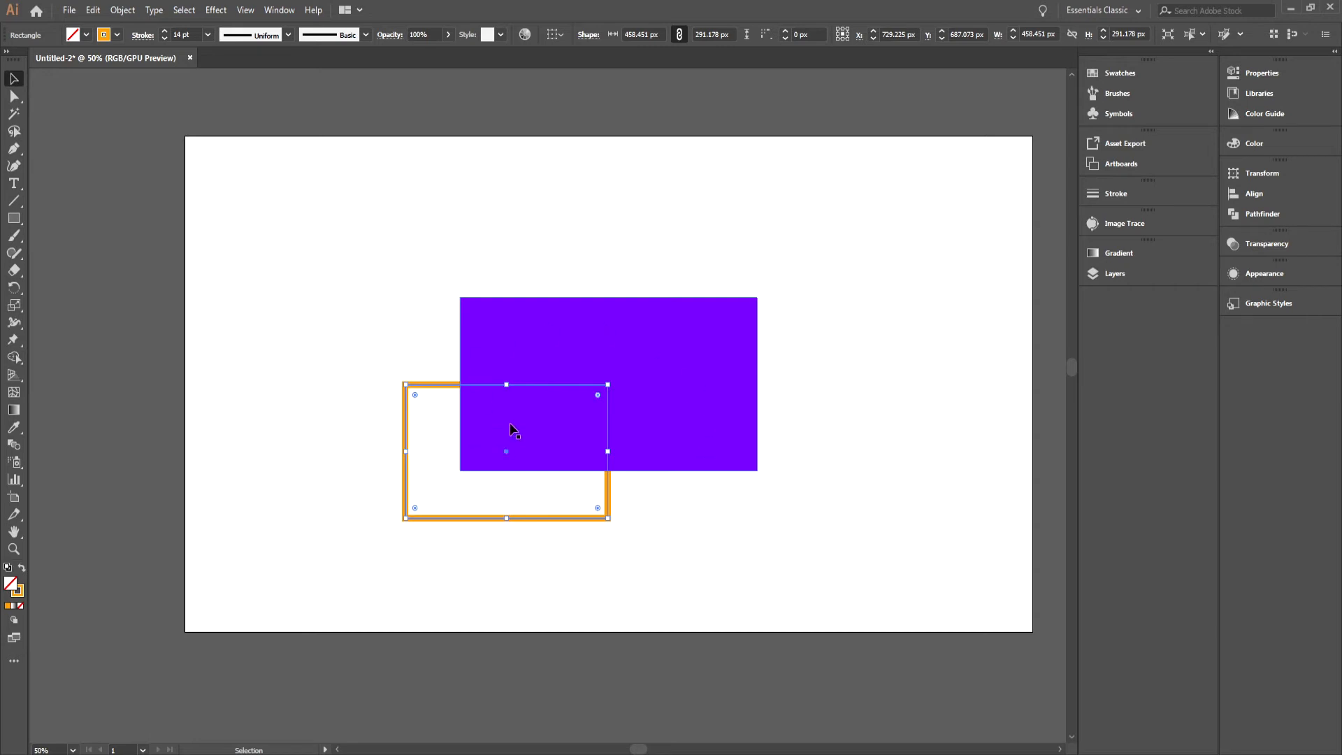
Step: Select both shapes and use the Shape Builder to remove the purple area outside the orange frame, then deselect everything
drag(688, 493, 686, 488)
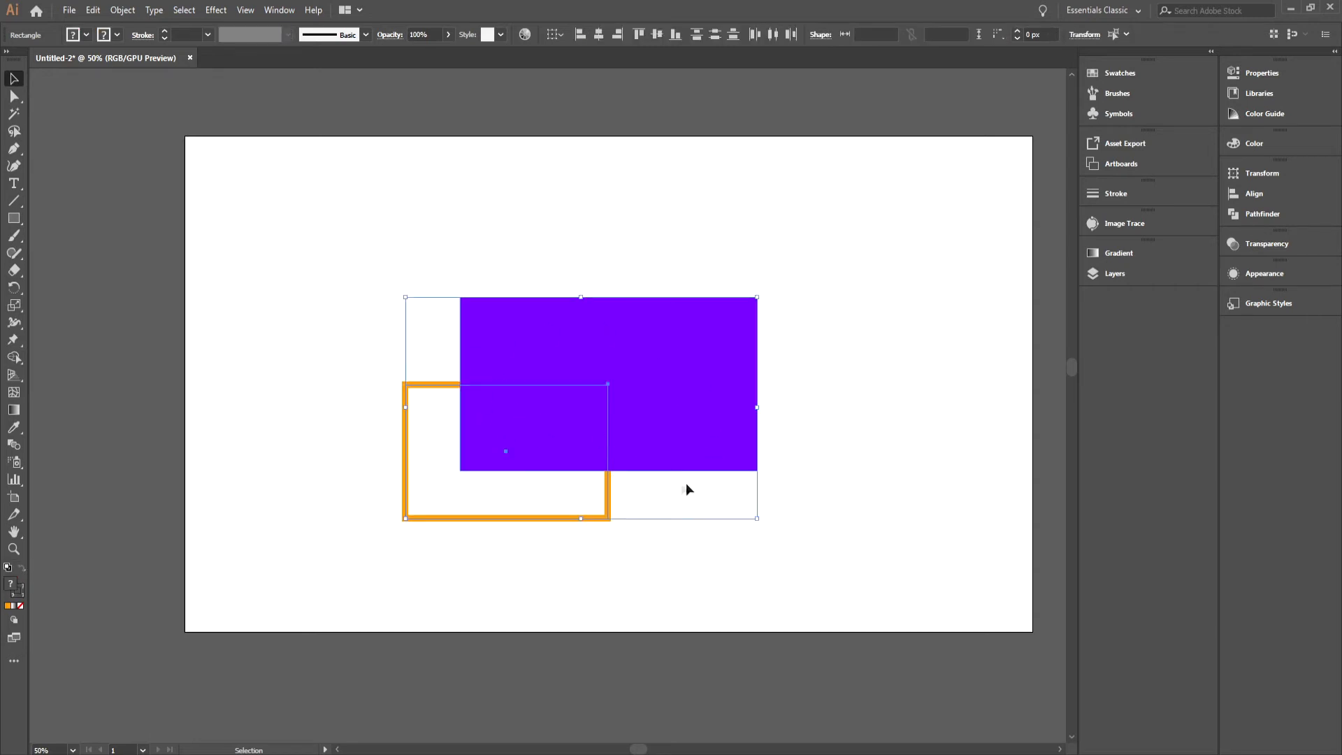
click(17, 358)
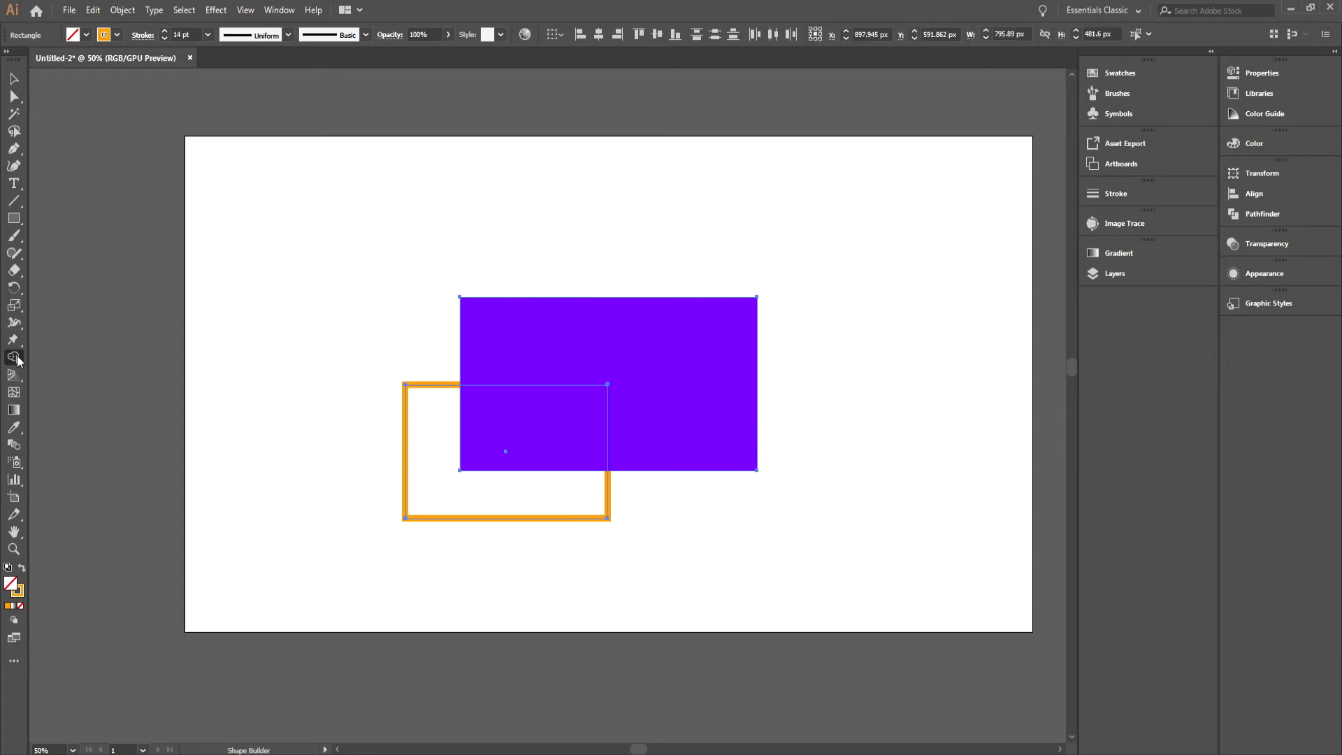
alt+click(635, 342)
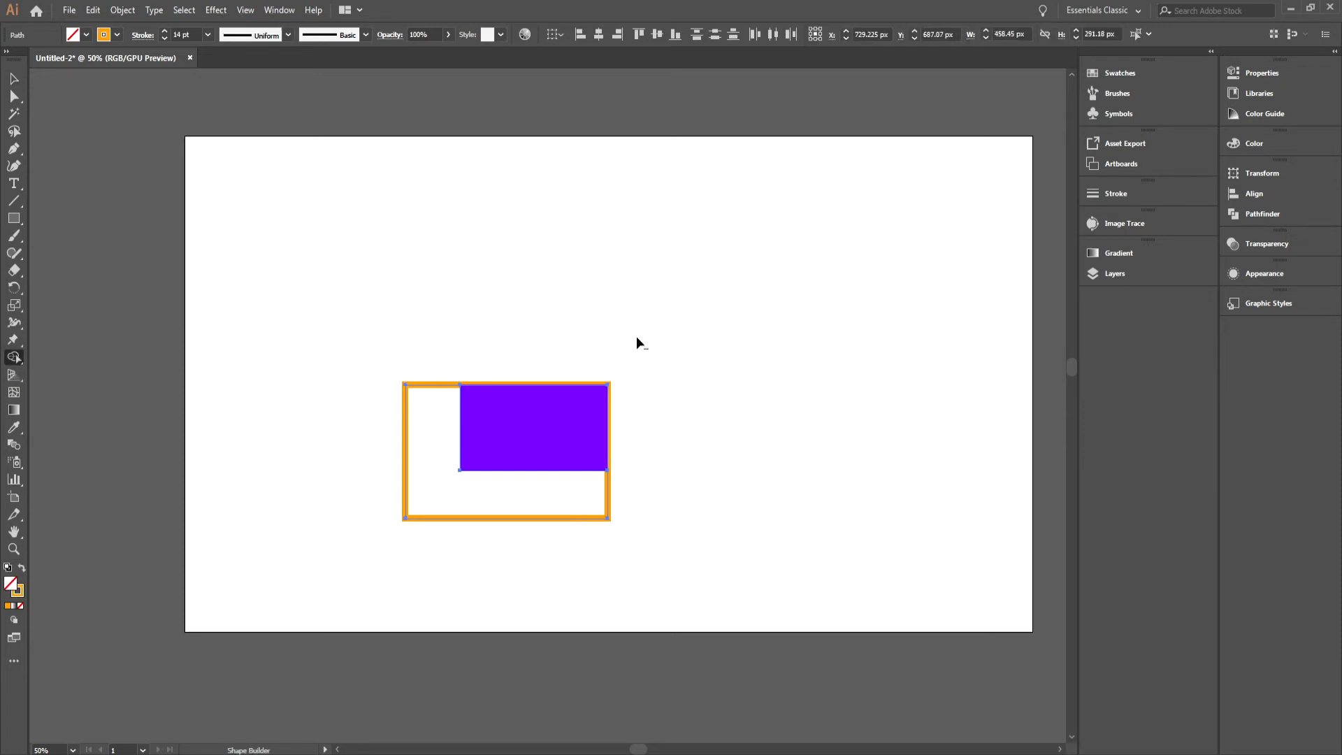
key(ctrl+z)
scroll(580, 371, up, 2)
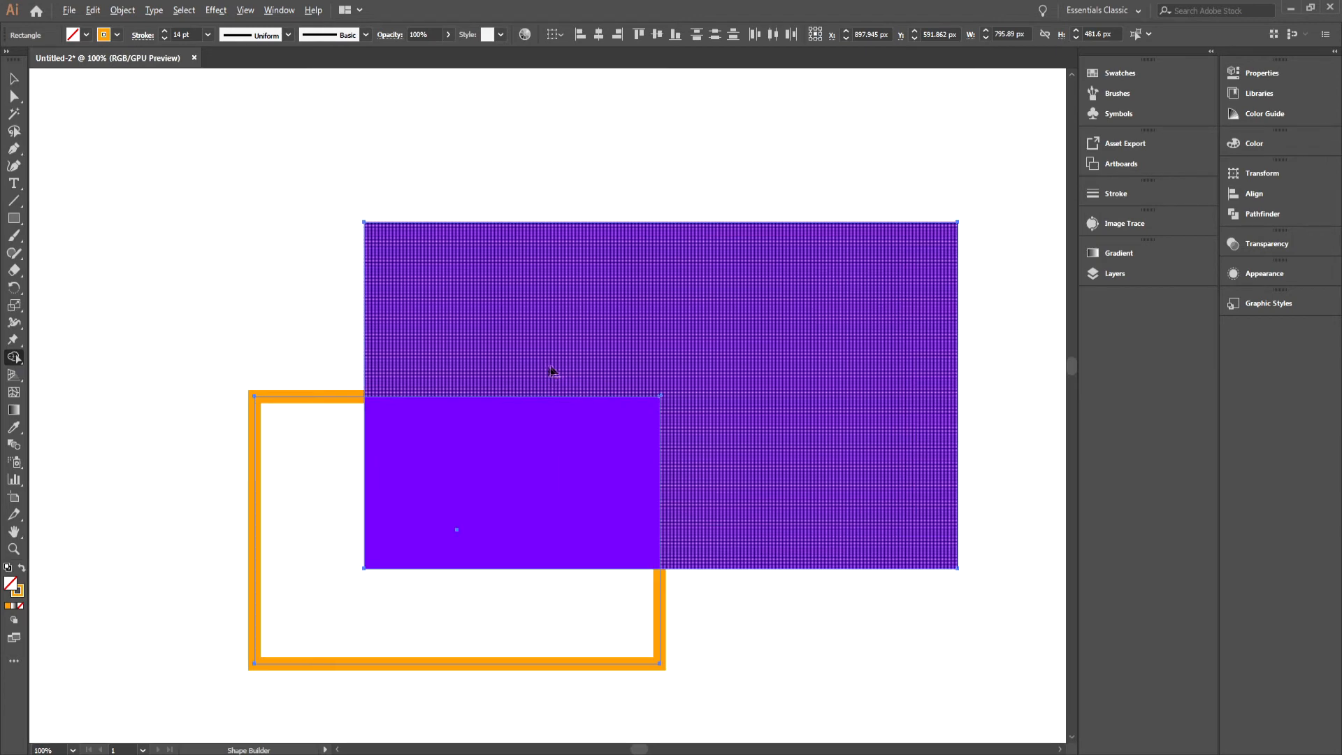
alt+click(456, 335)
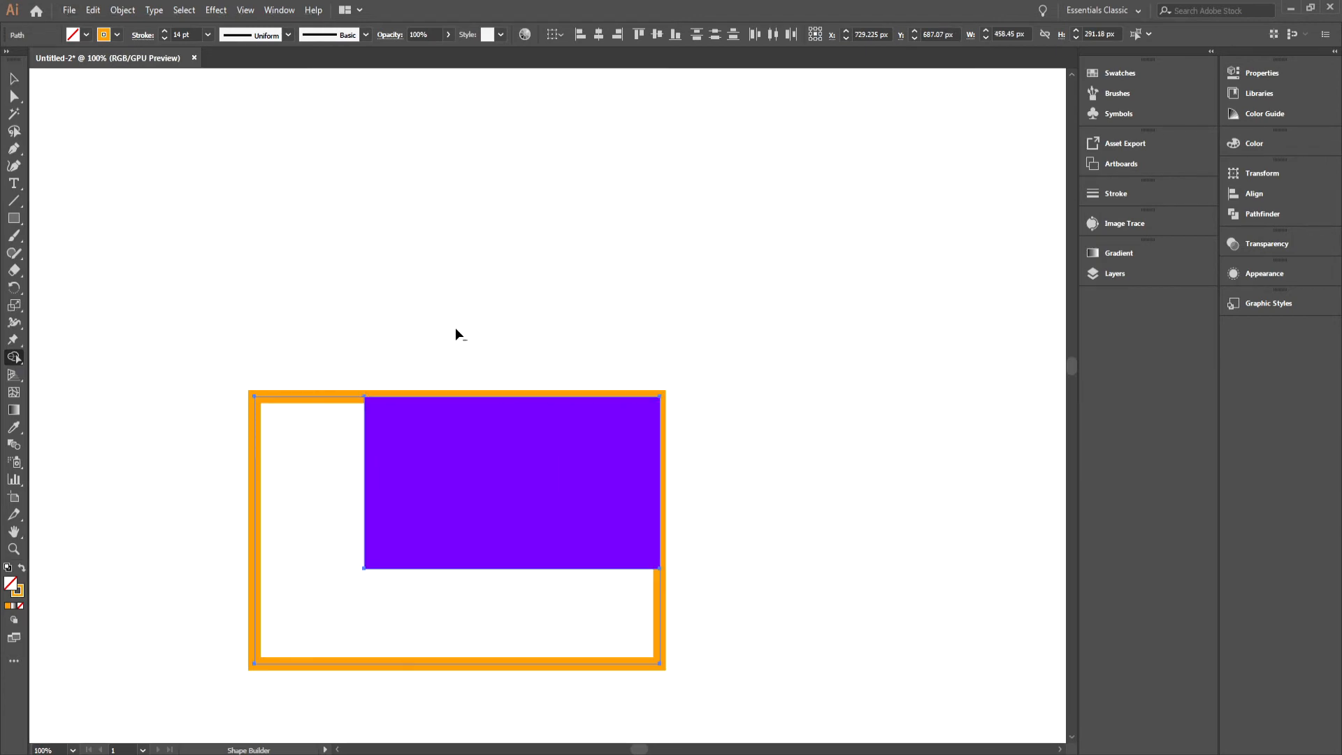
key(v)
click(433, 344)
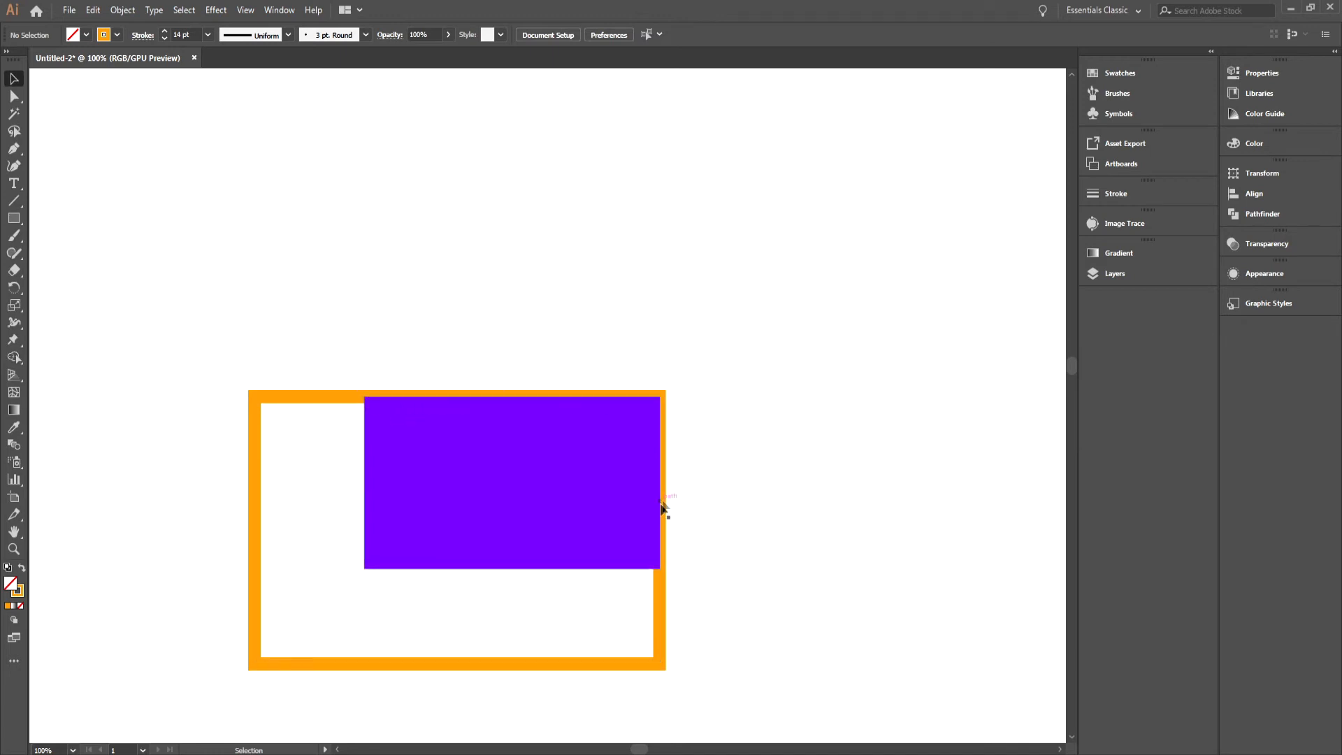
Step: Arrange the remaining purple piece behind the orange frame, and deselect it
scroll(590, 359, down, 1)
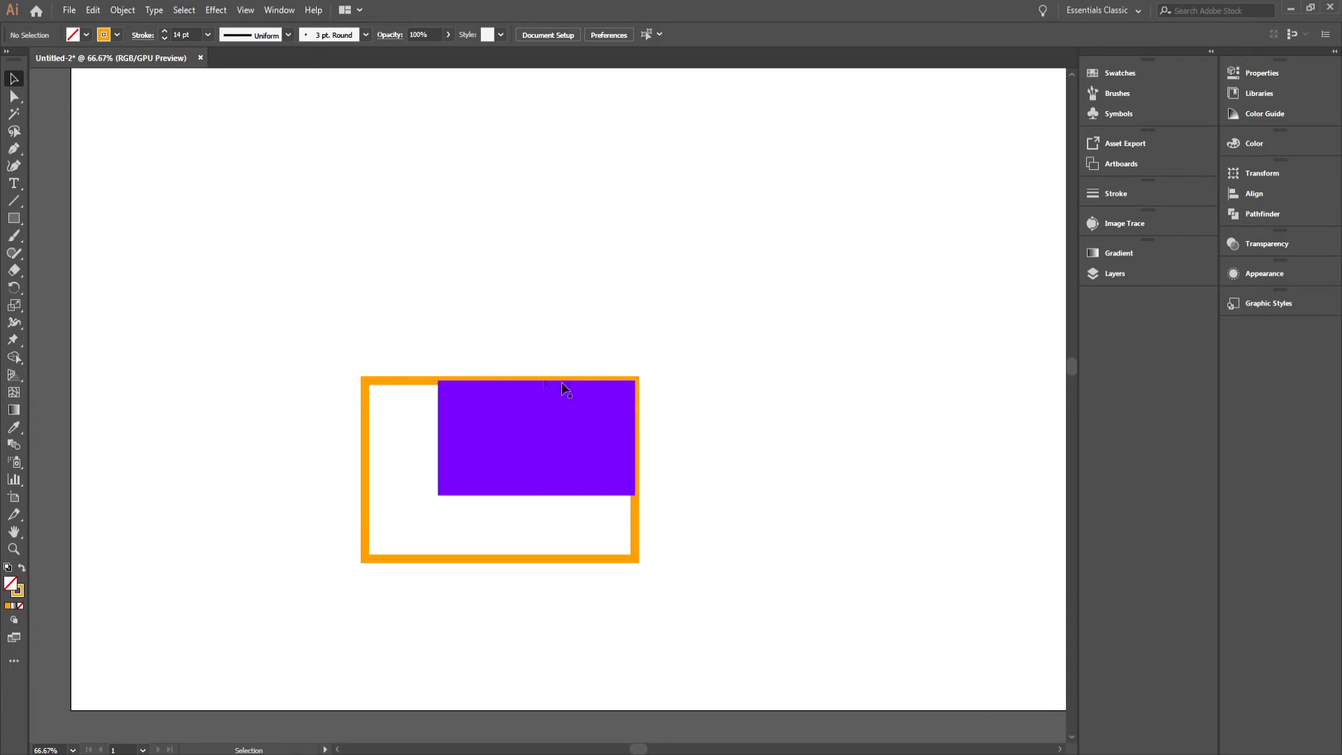
right_click(566, 414)
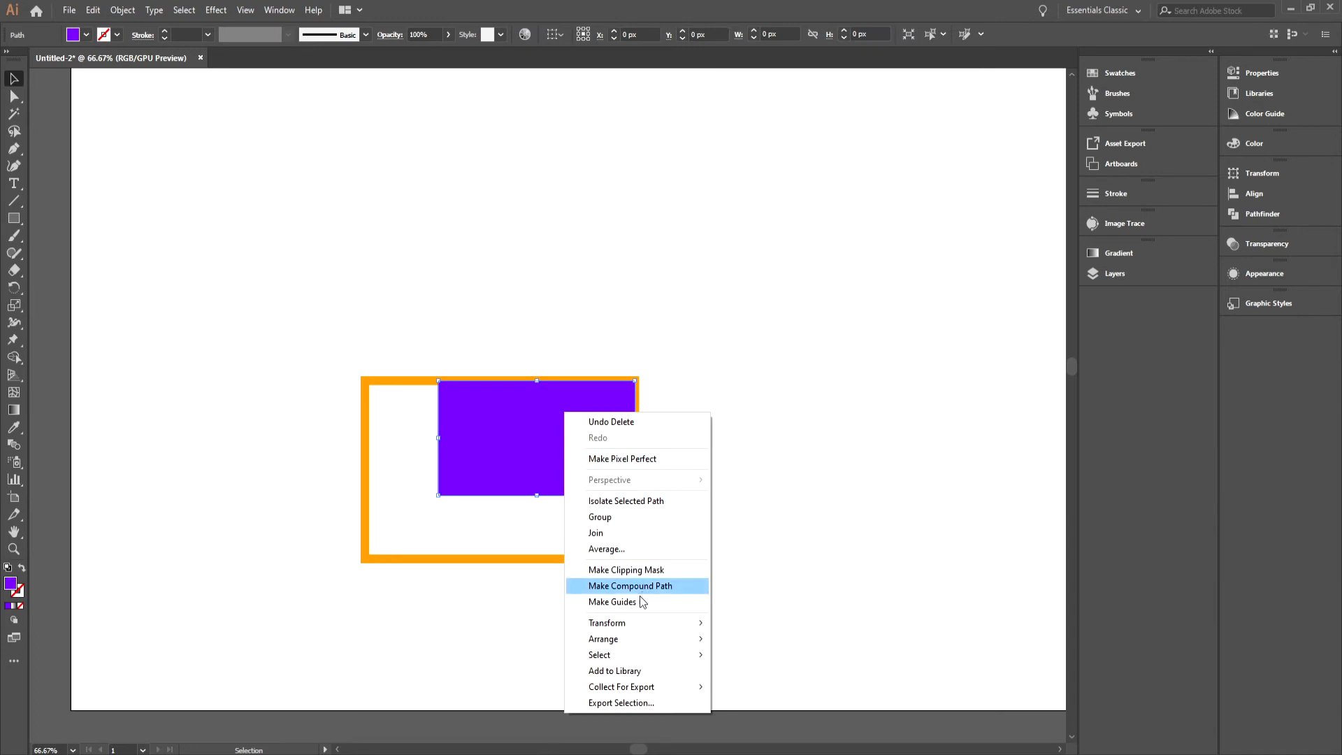
mouse_move(584, 638)
click(755, 670)
click(725, 498)
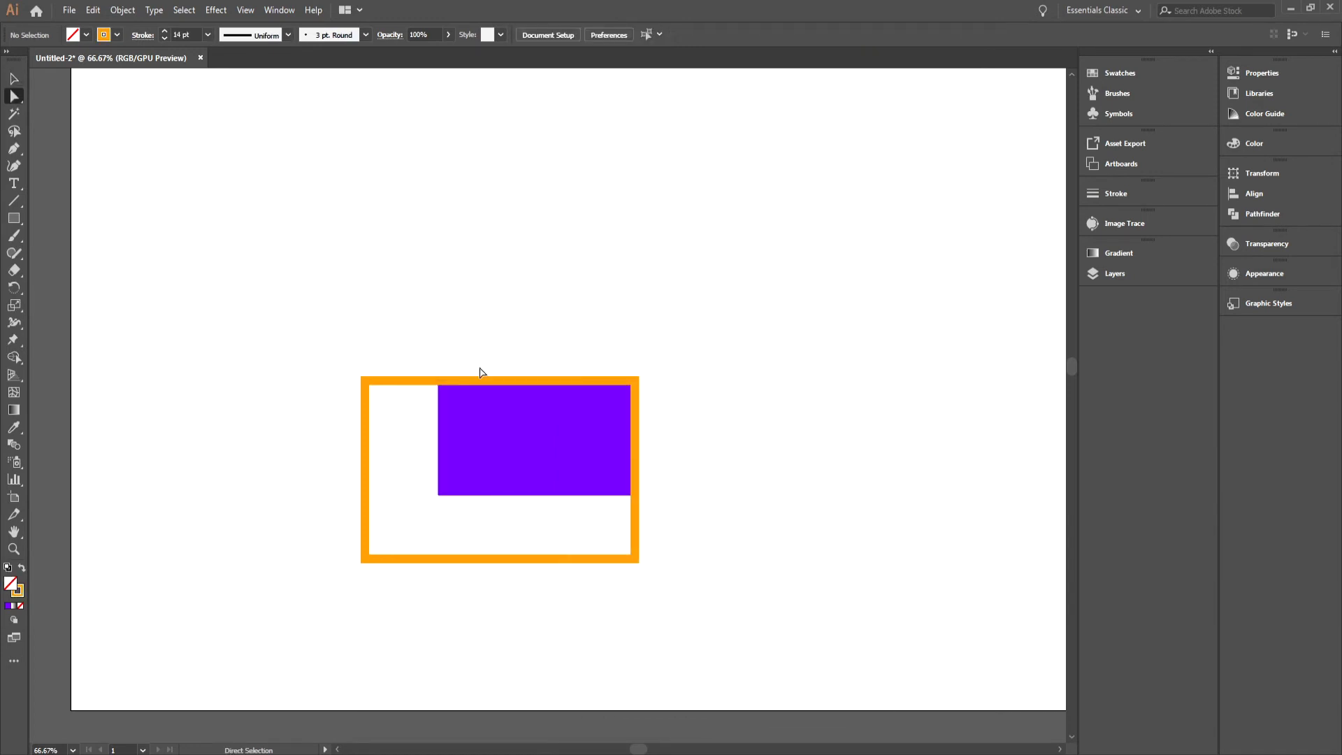
Step: Examine the individual anchor points of the orange frame and the purple rectangle using Direct Selection
scroll(479, 372, up, 1)
scroll(474, 388, down, 2)
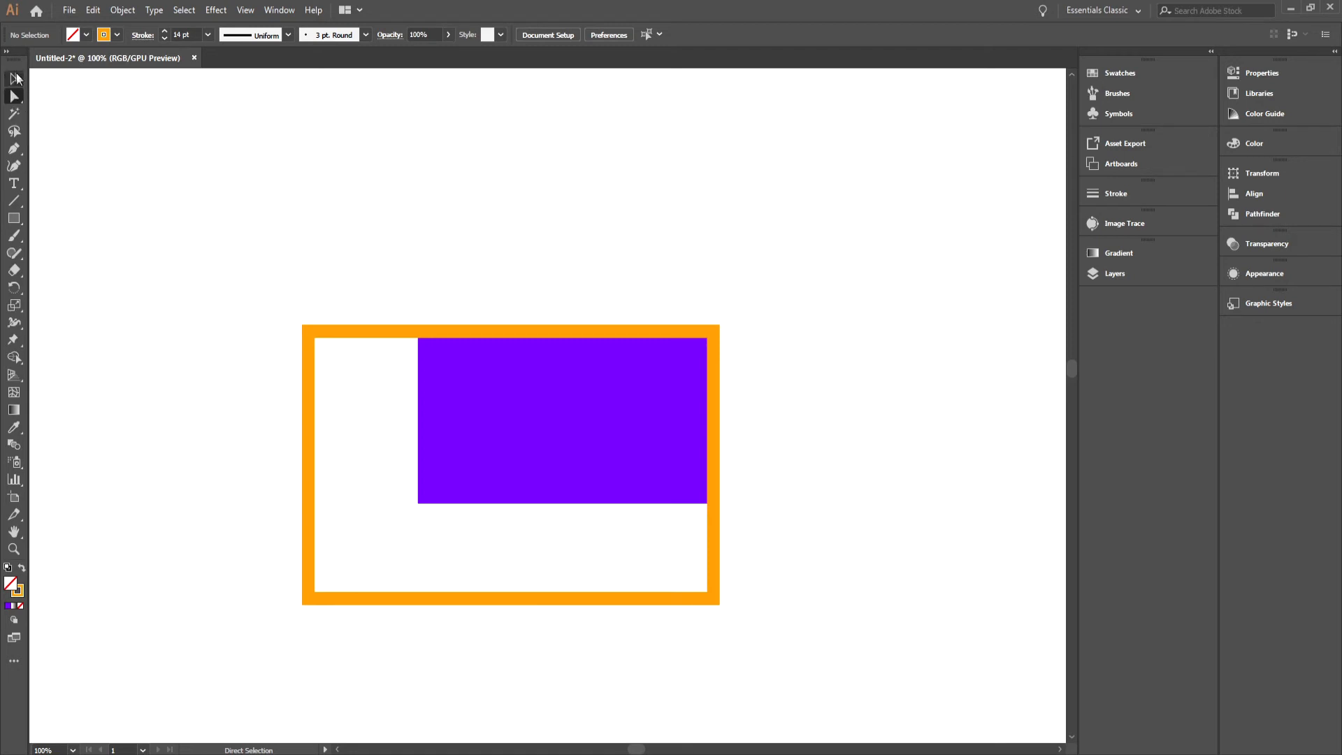
click(308, 332)
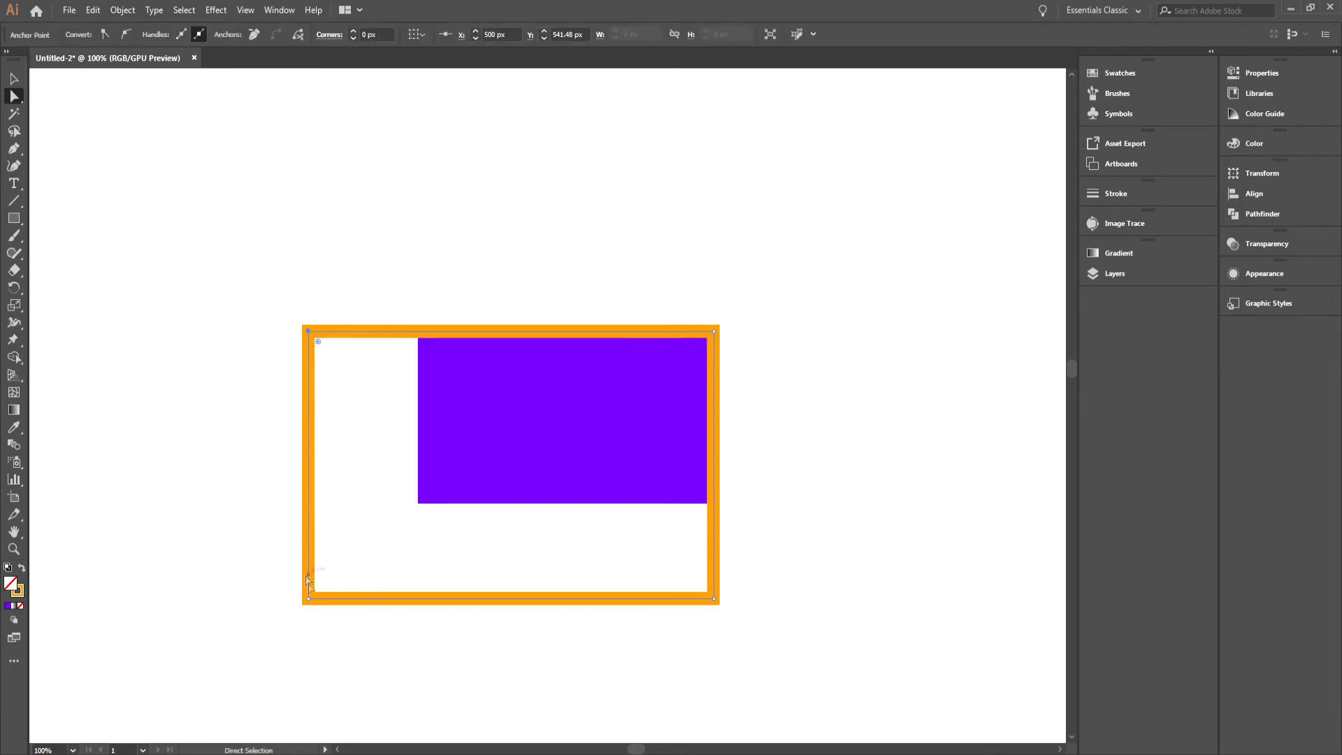
click(492, 428)
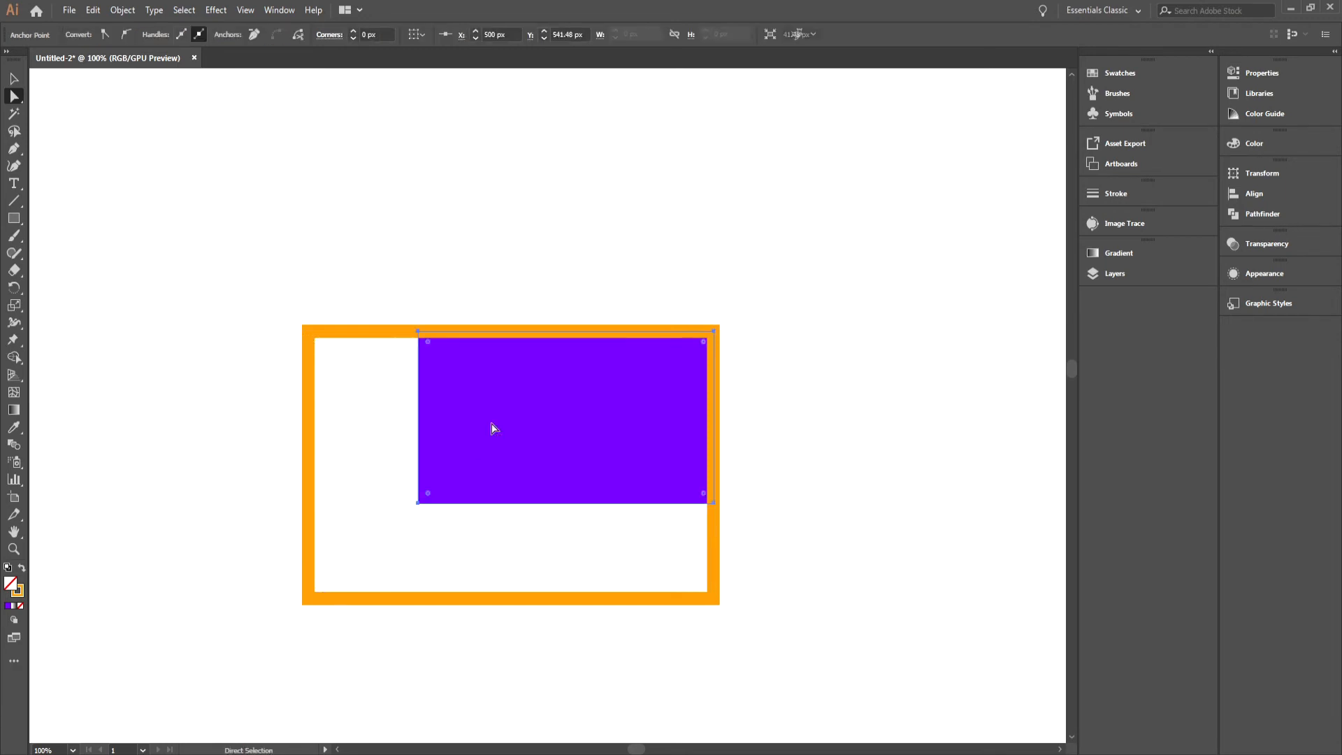
click(418, 331)
click(170, 221)
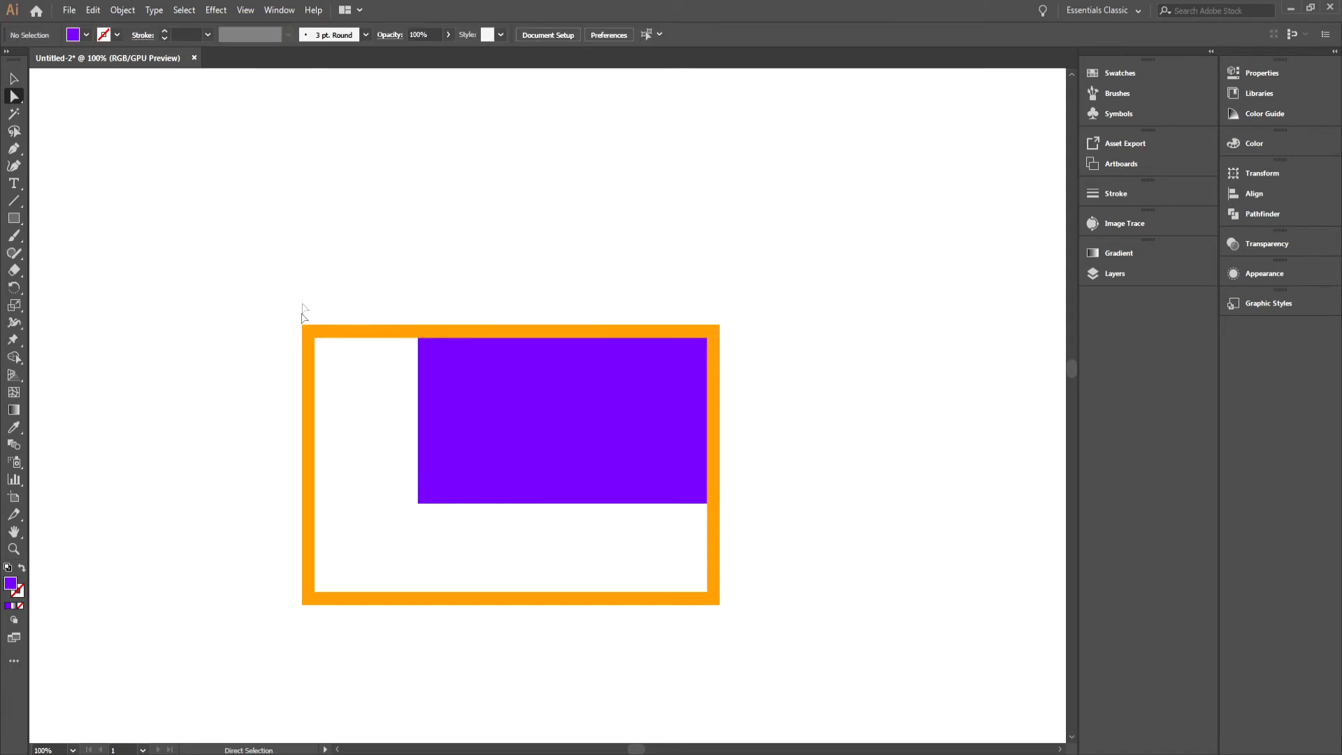
Step: Try moving only the orange frame's upper-left anchor point upward and inward, and undo the change
drag(311, 333, 356, 214)
key(ctrl+z)
key(ctrl+z)
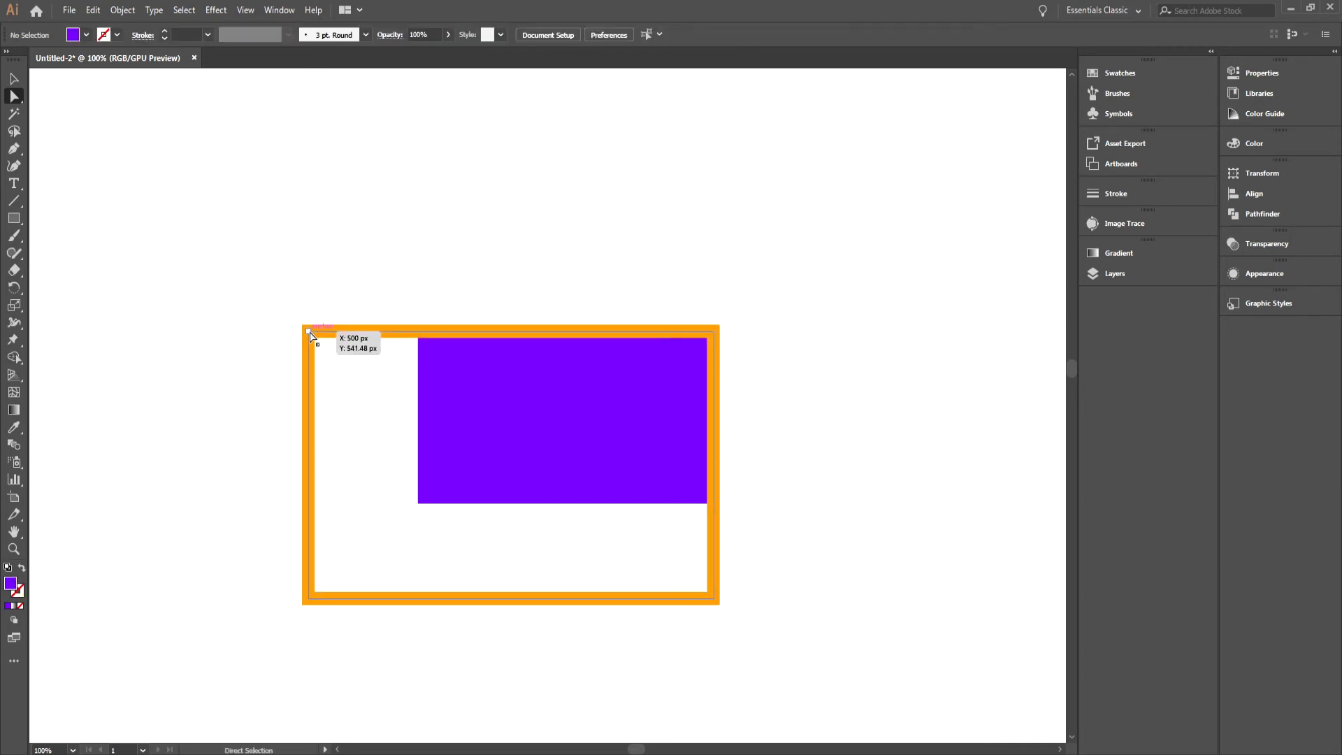
Step: Move the orange frame's two left anchor points together up and to the right to form a slanted parallelogram, and deselect it
click(309, 333)
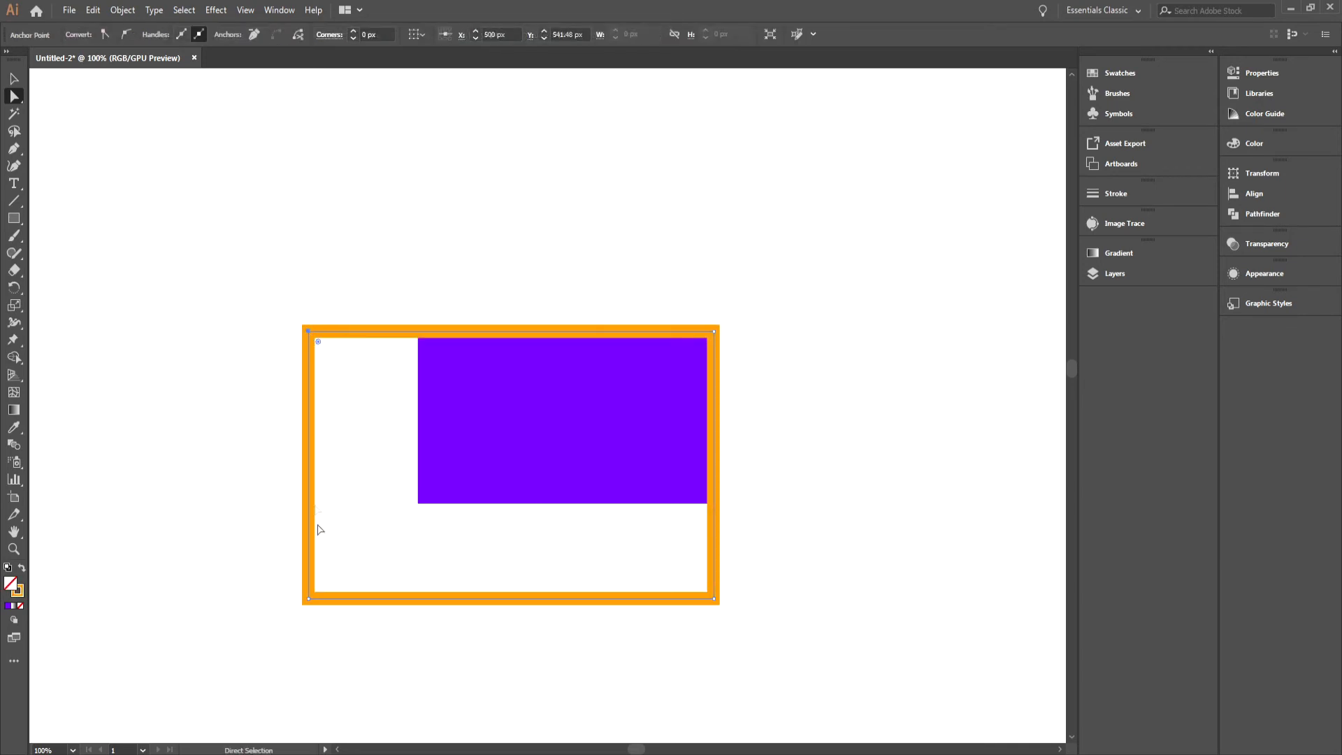
shift+click(308, 600)
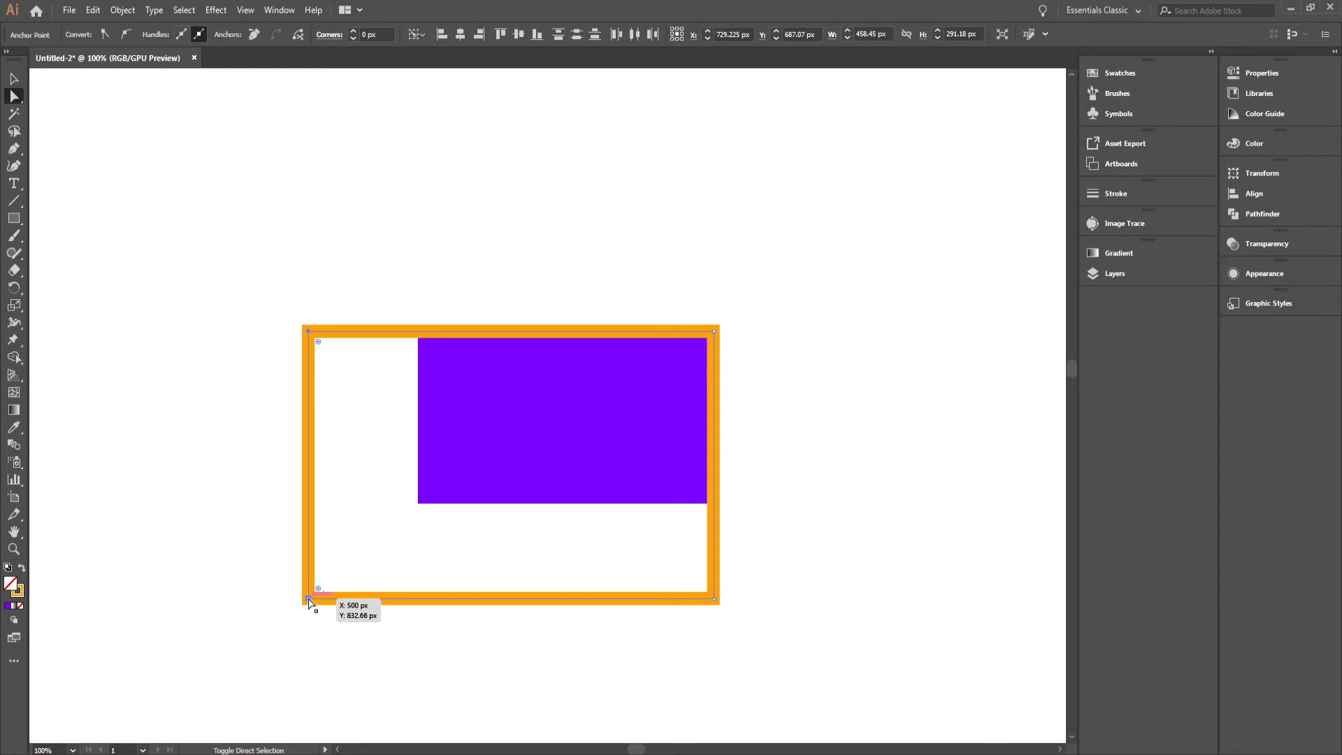
drag(308, 599, 441, 346)
click(213, 412)
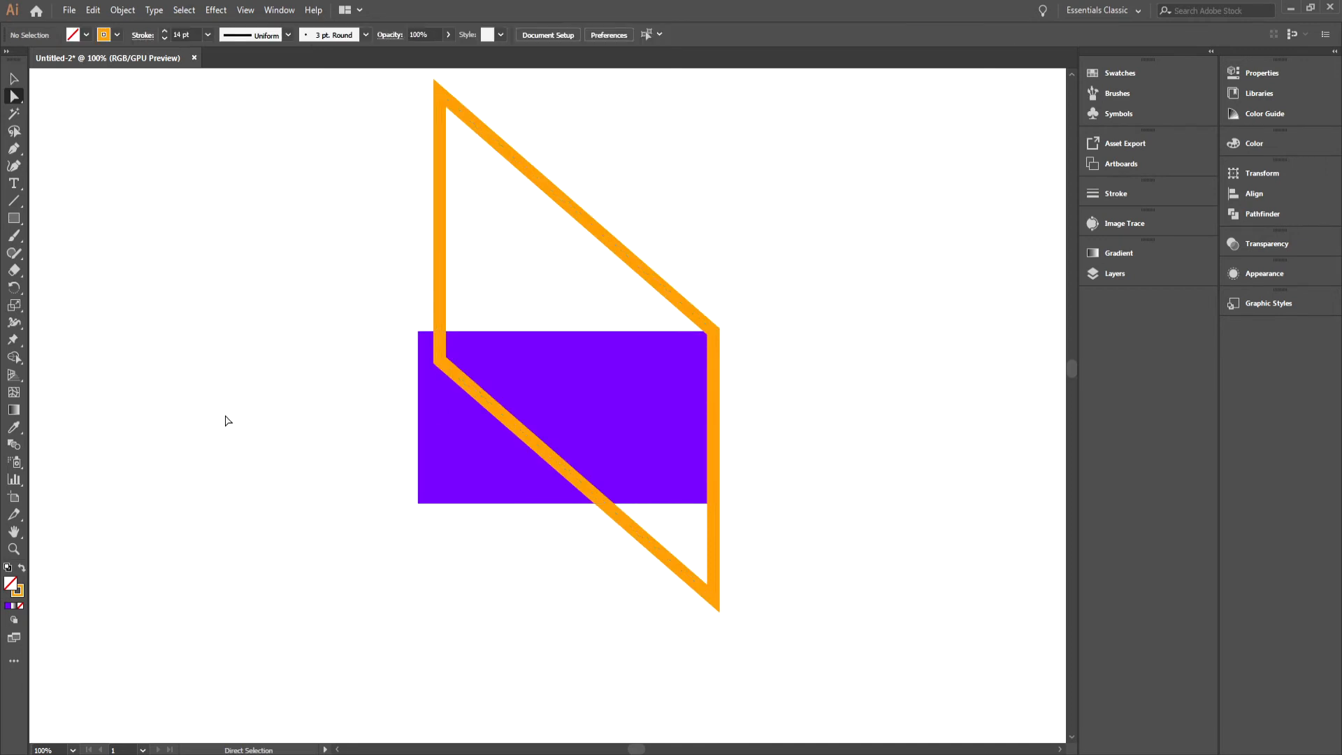
Step: Try rounding only the upper-left corner of the orange parallelogram, and undo the rounding
scroll(467, 150, up, 3)
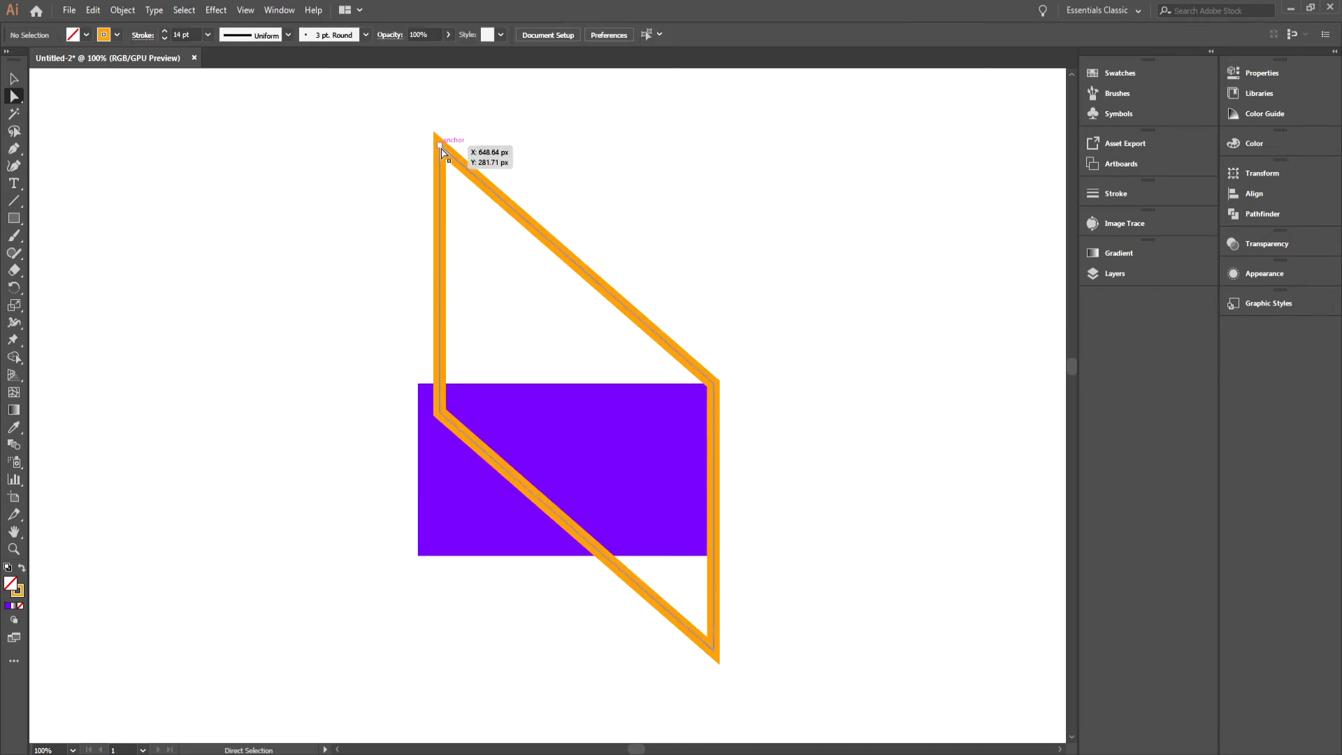
click(441, 148)
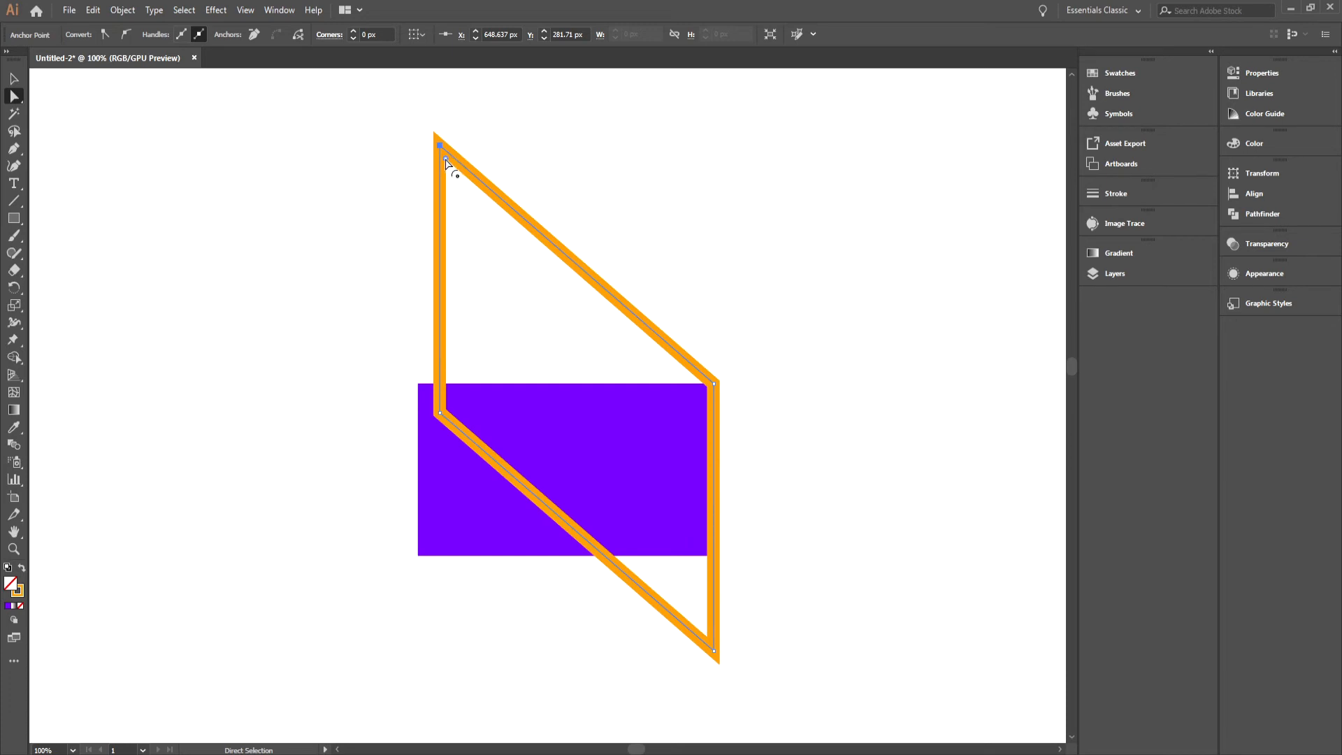
drag(449, 162, 622, 479)
click(695, 270)
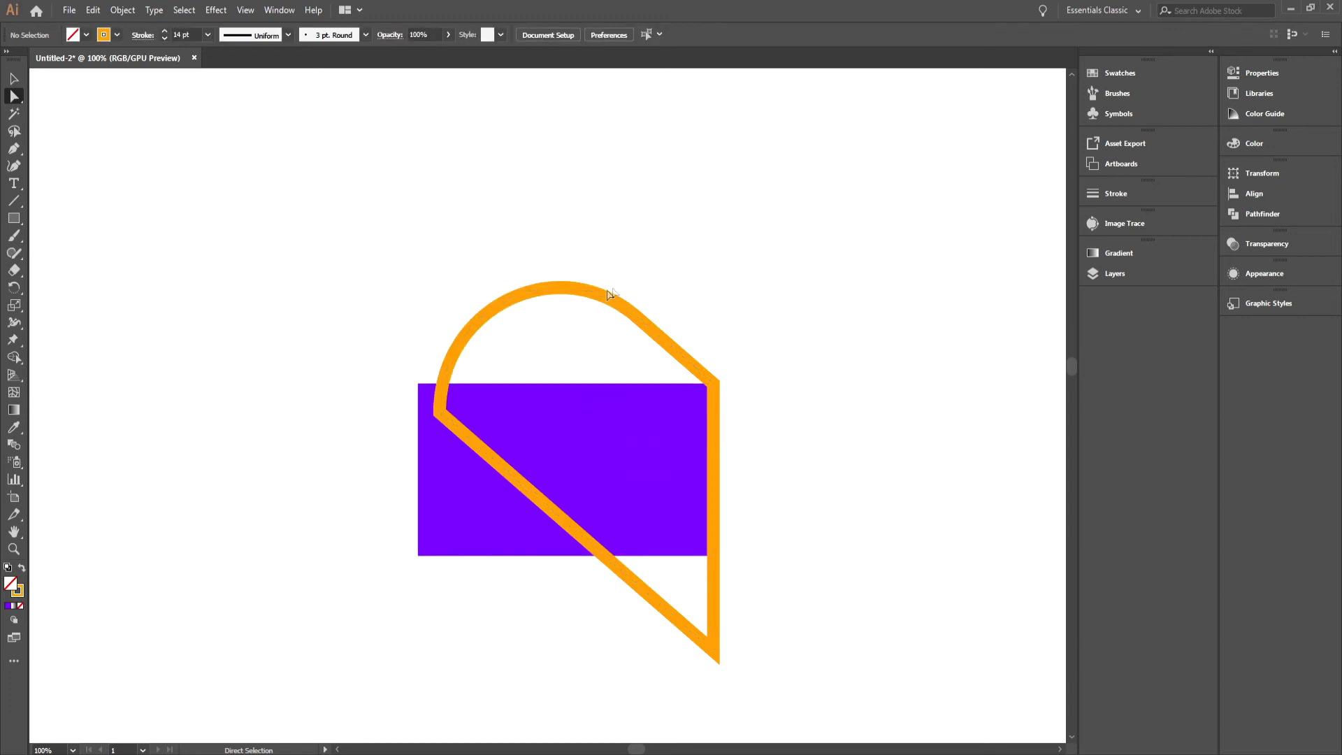
key(ctrl+z)
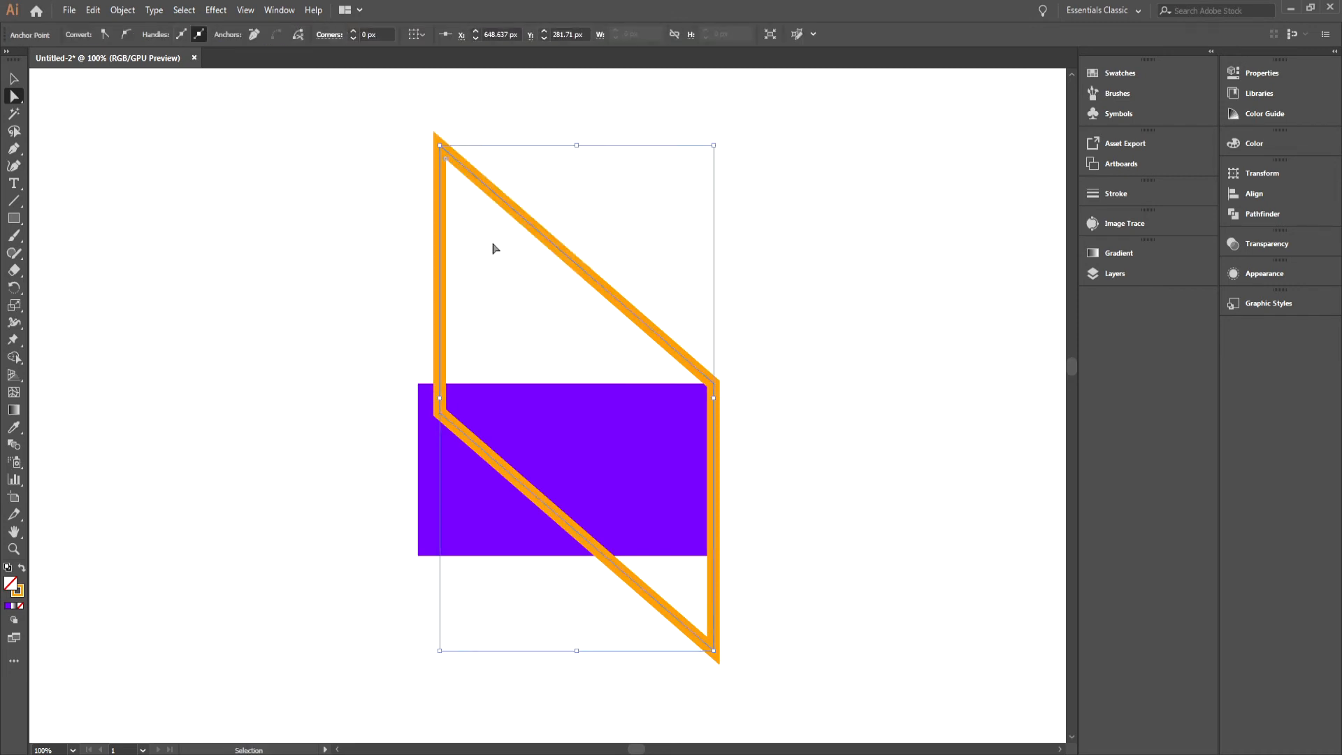
Step: Move the two left anchor points back down and left to form a frame of about 442 by 293 px, and deselect it
drag(440, 146, 323, 650)
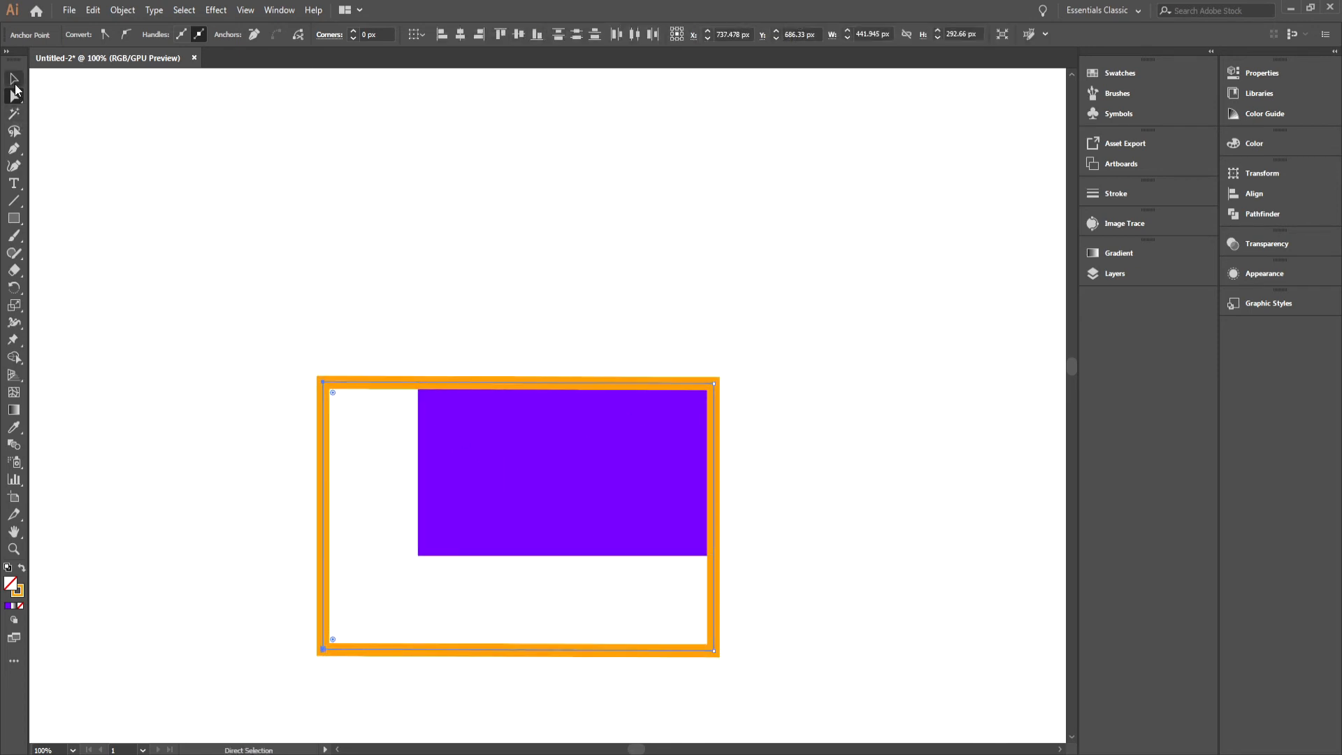
click(14, 78)
click(381, 294)
Step: Try rounding all four corners of the orange frame together, and undo the rounding
click(352, 380)
key(a)
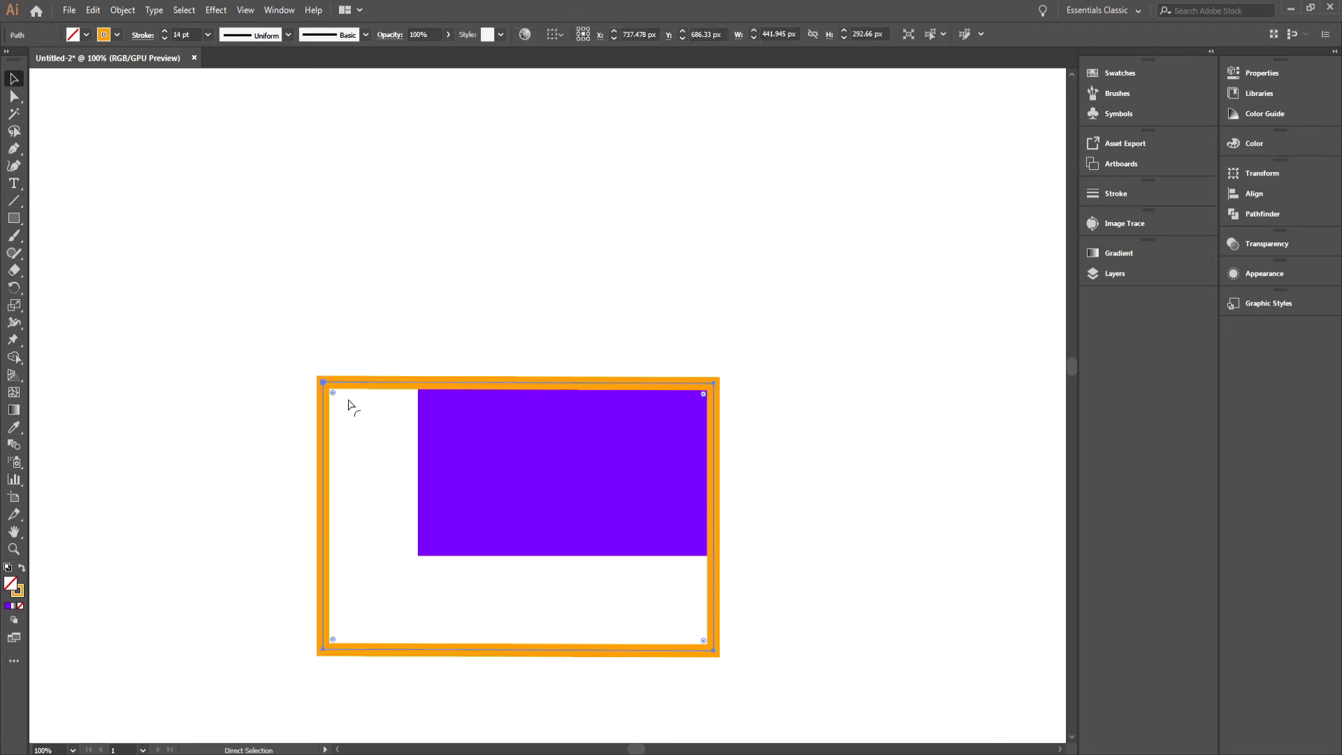
drag(335, 394, 365, 408)
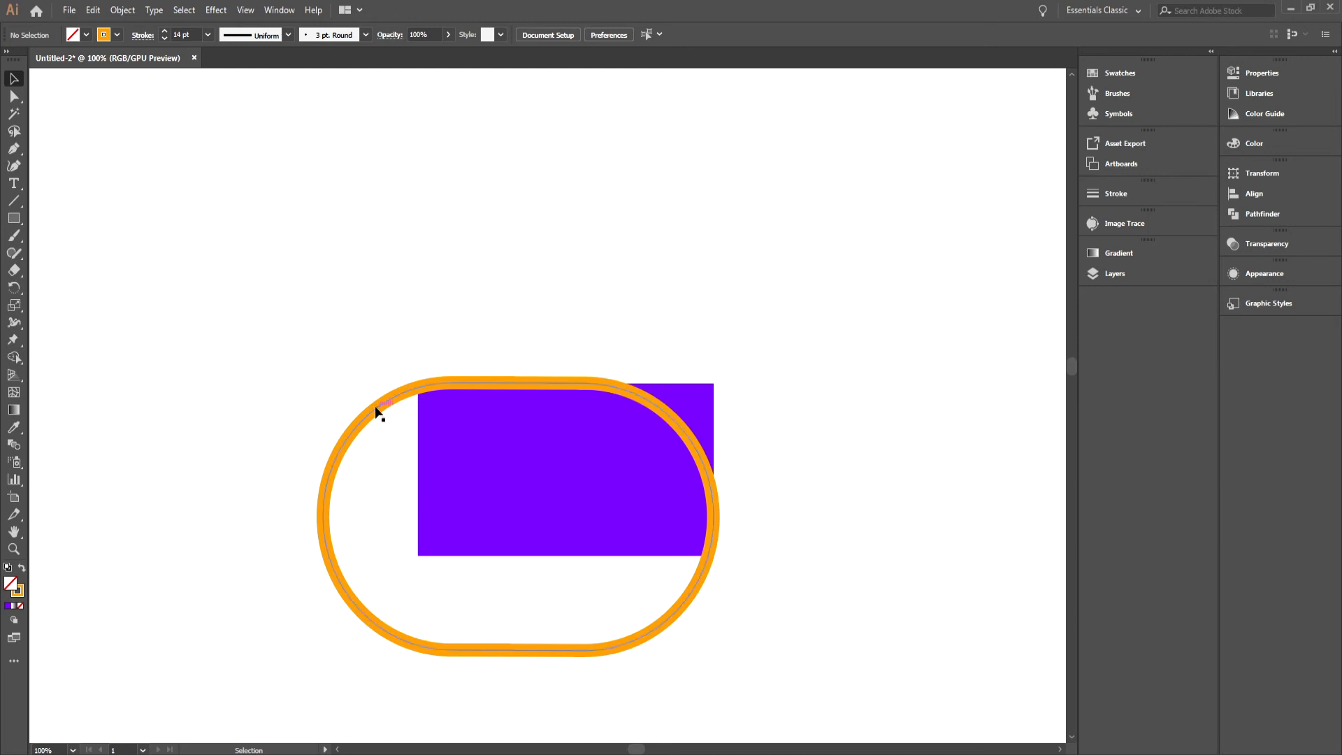
key(ctrl+z)
Step: Round the orange frame's lower-right corner using Direct Selection, and deselect the frame
click(14, 96)
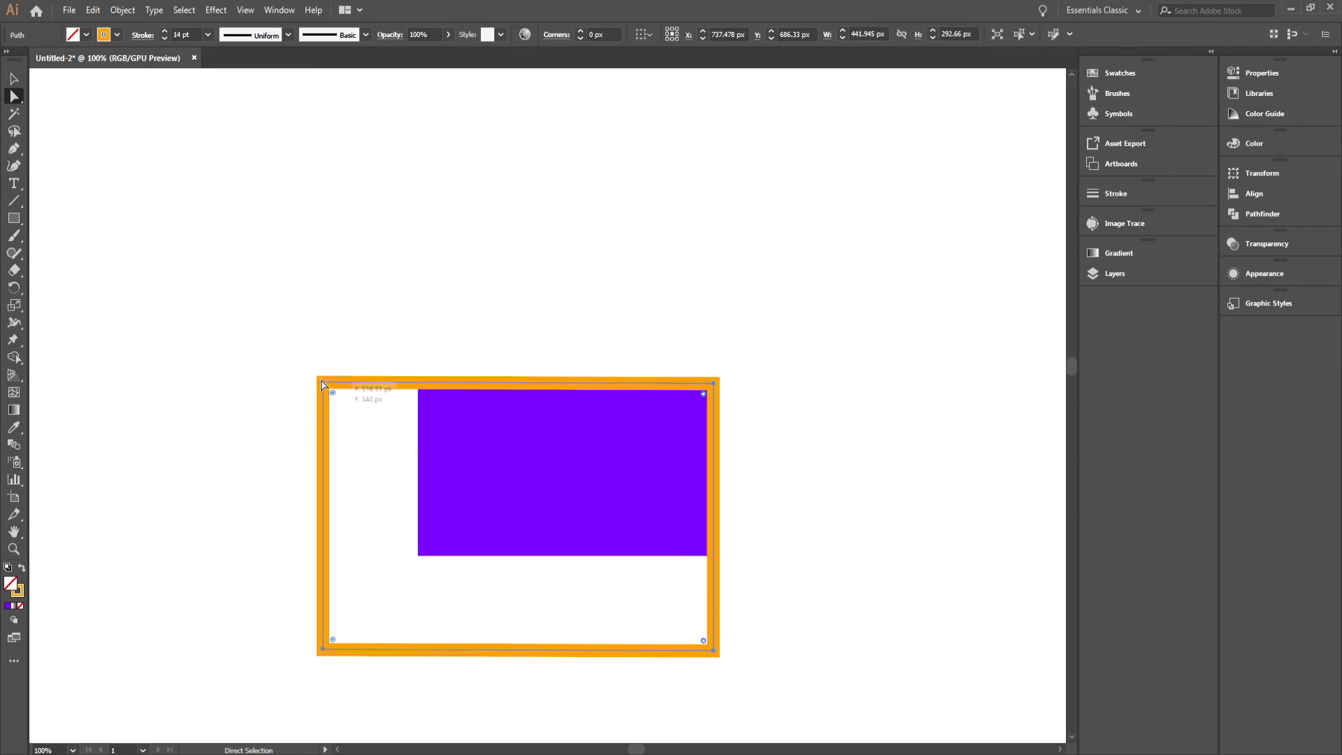
drag(703, 649, 585, 515)
click(845, 370)
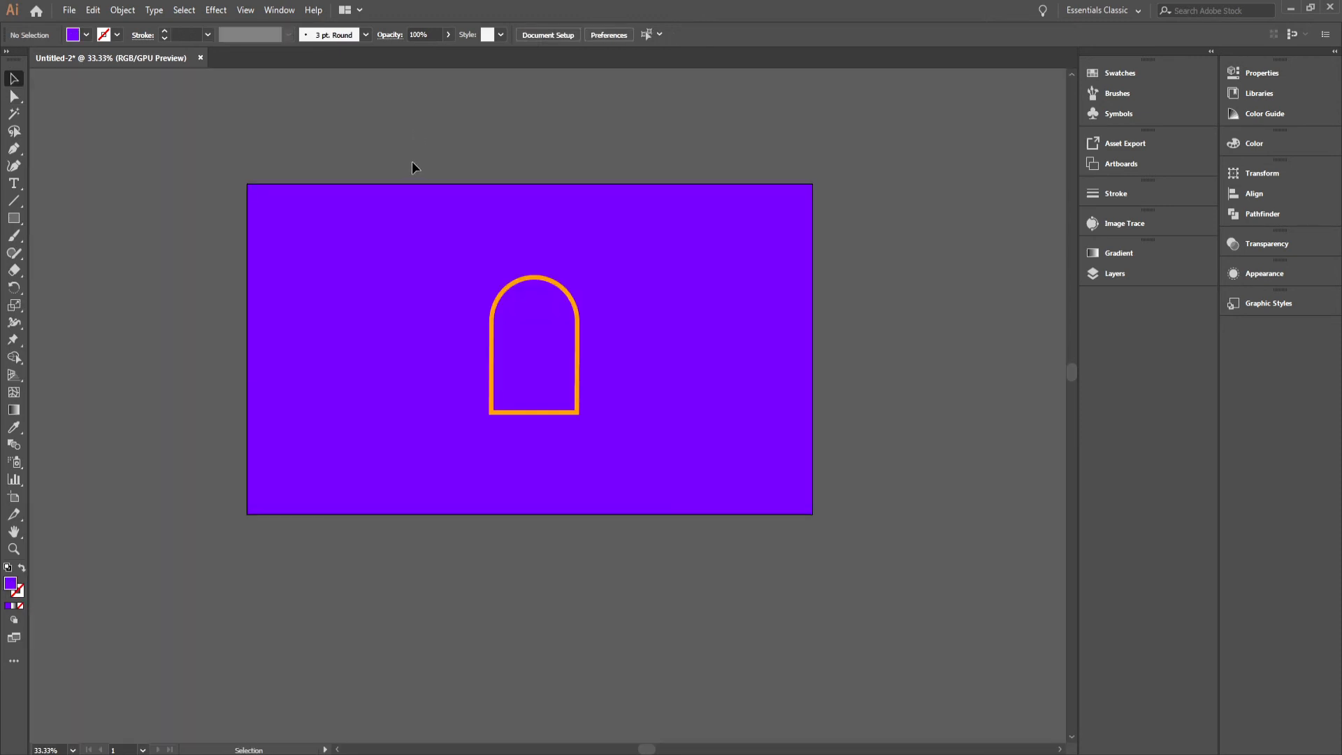
Step: Stretch the arched orange outline by moving its two bottom anchor points down past the artboard's lower edge, and deselect it
click(11, 96)
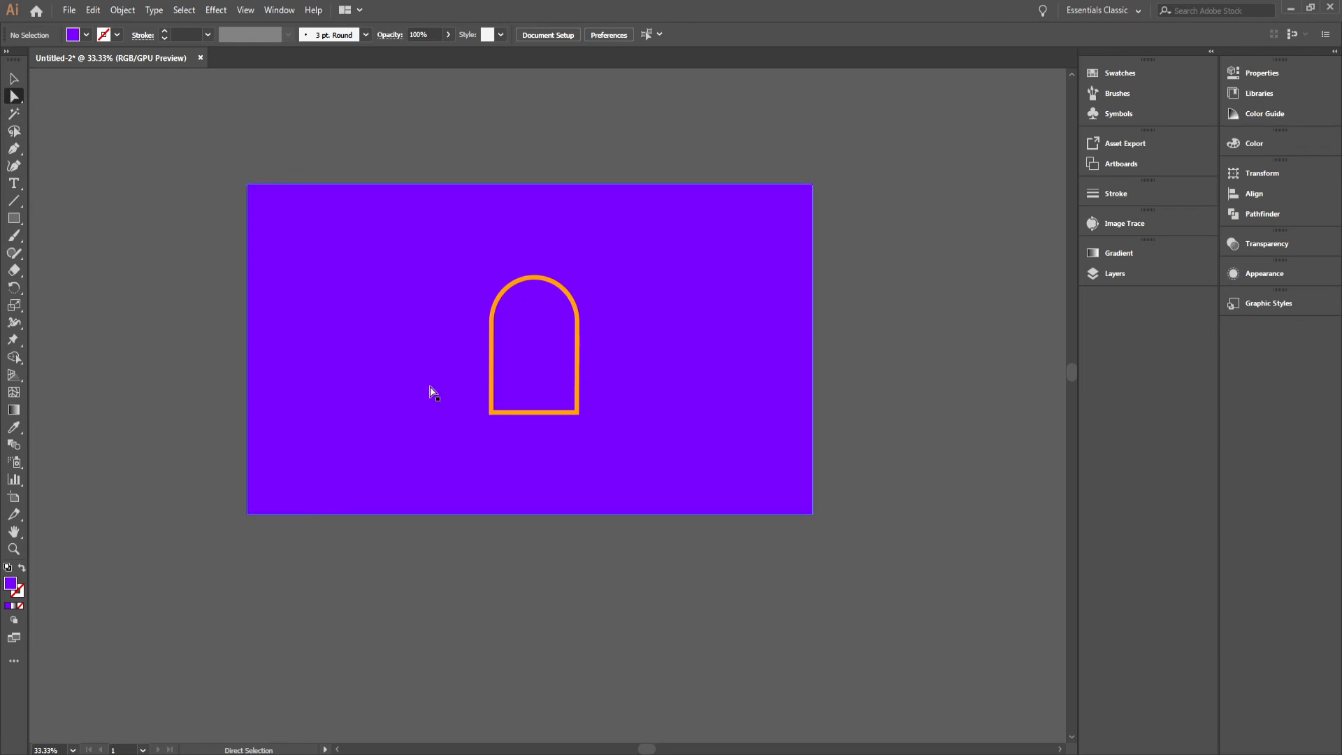
click(491, 413)
drag(574, 413, 578, 569)
click(640, 545)
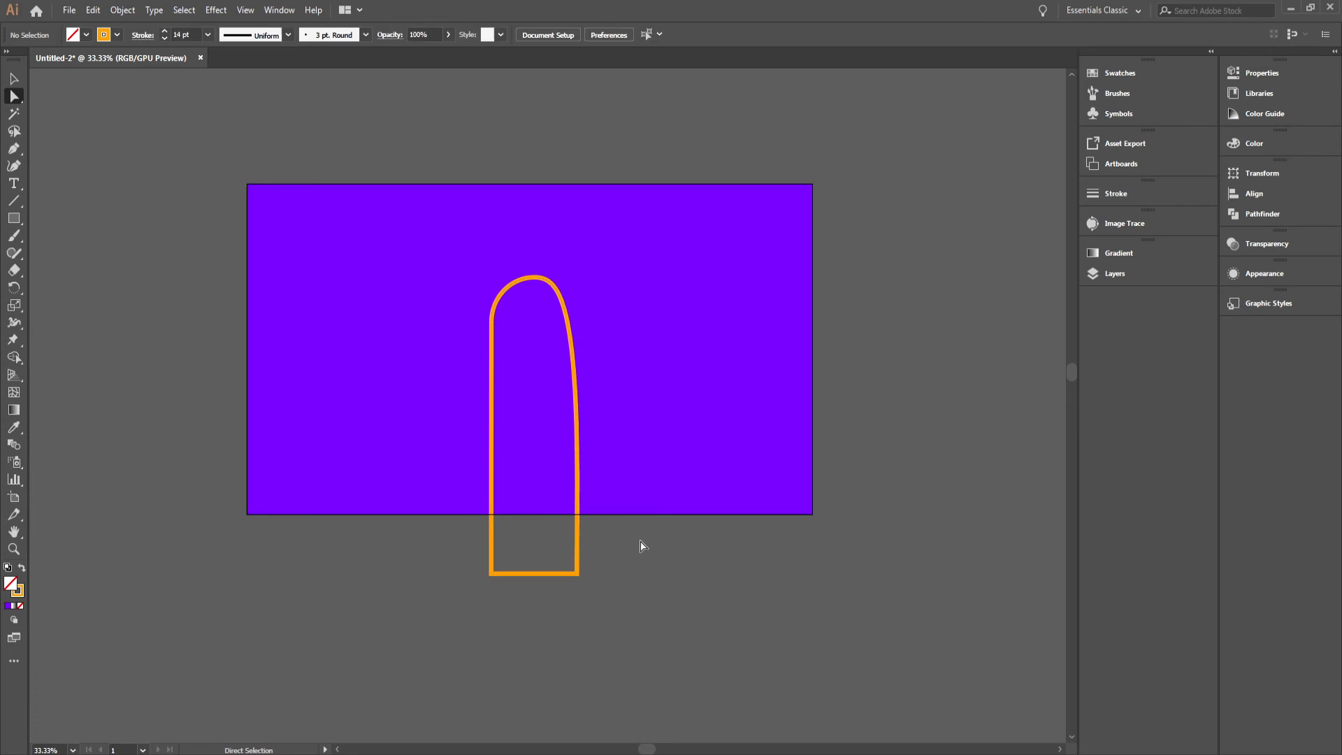
Step: Scale the purple background rectangle up proportionally from its centre so it extends slightly past every artboard edge, and deselect it
key(v)
click(249, 184)
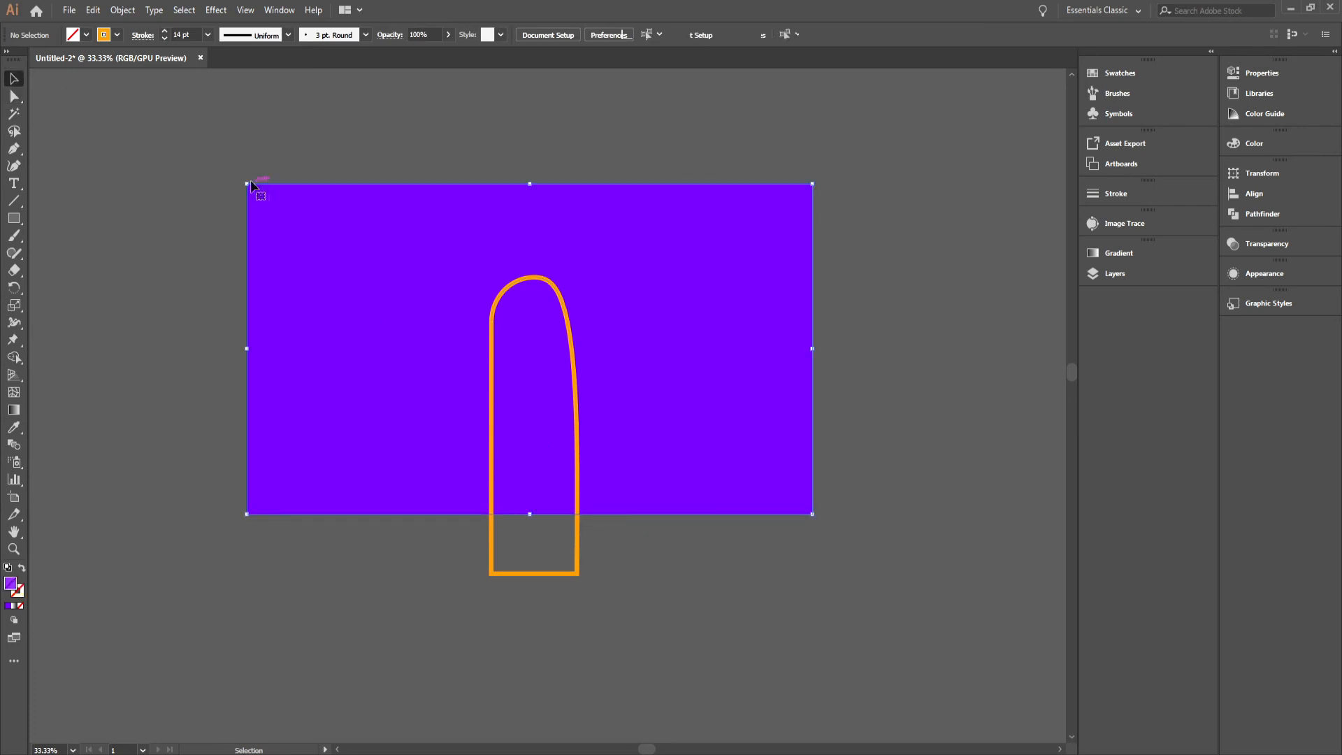
drag(247, 181, 225, 169)
click(278, 135)
Step: Duplicate the arched orange outline straight up so the copy extends past the artboard's upper edge, and deselect it
drag(516, 283, 516, 137)
click(605, 127)
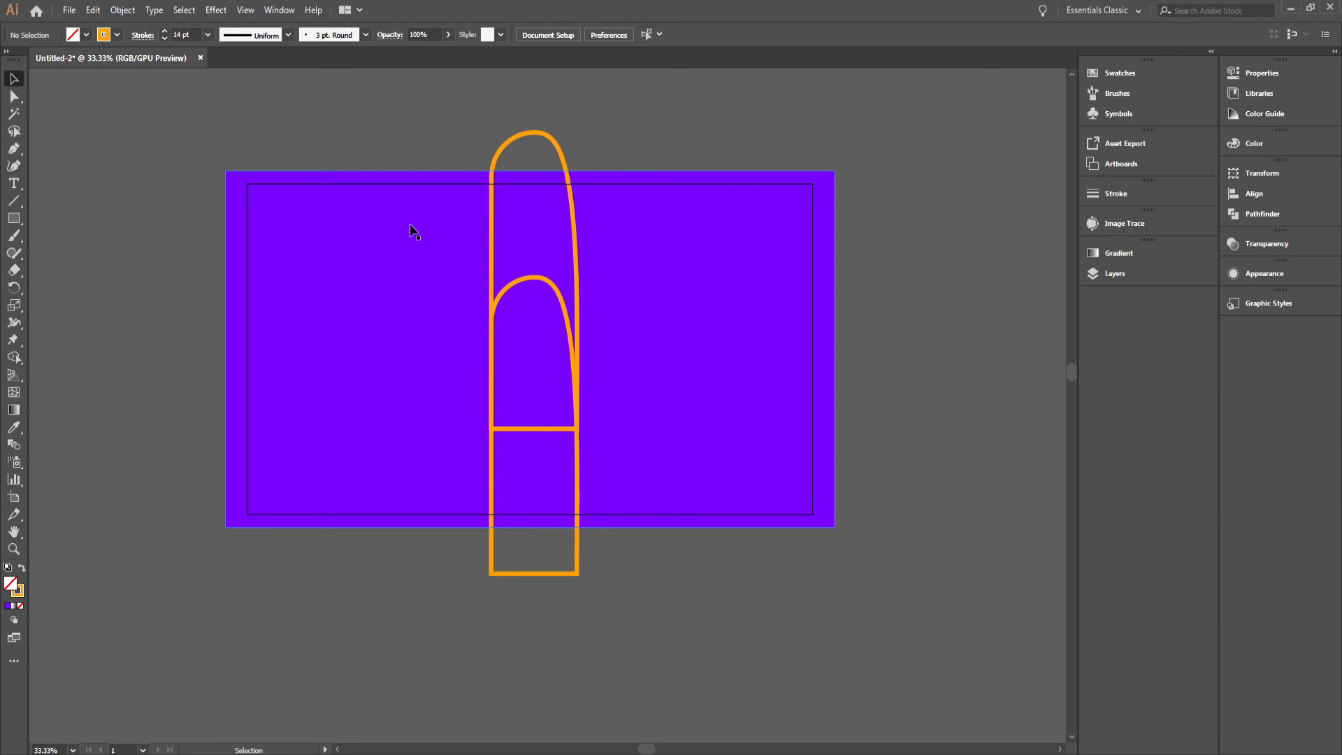
Step: Turn on Trim View to hide all artwork outside the artboard, and inspect the trimmed artboard
scroll(867, 203, down, 3)
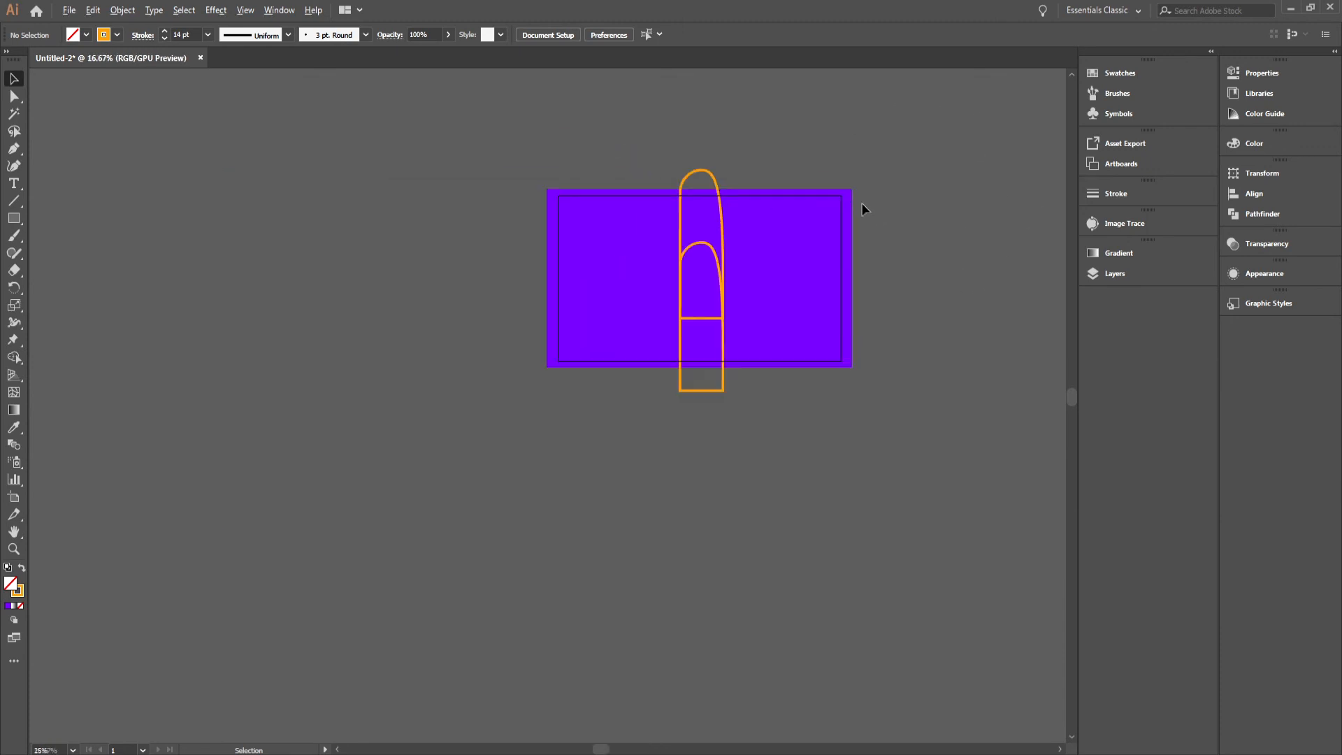
scroll(848, 215, up, 3)
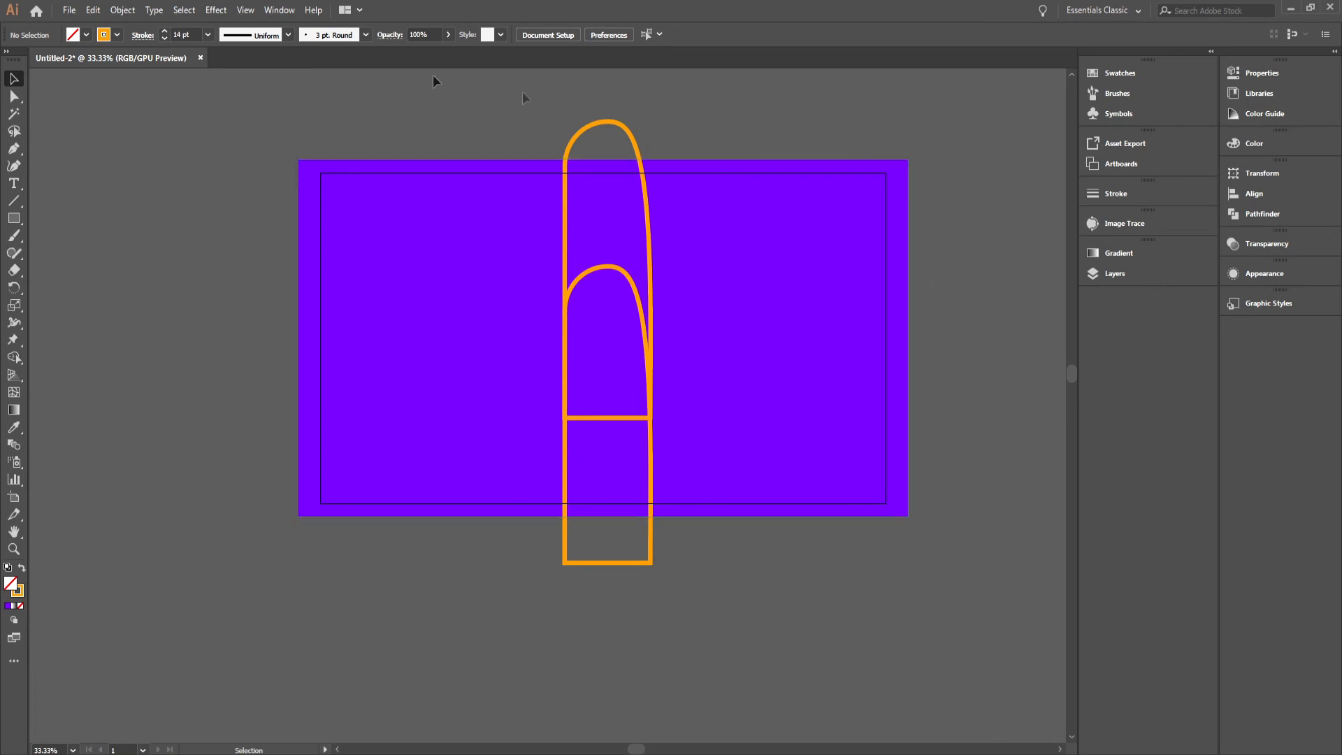
click(236, 13)
click(266, 93)
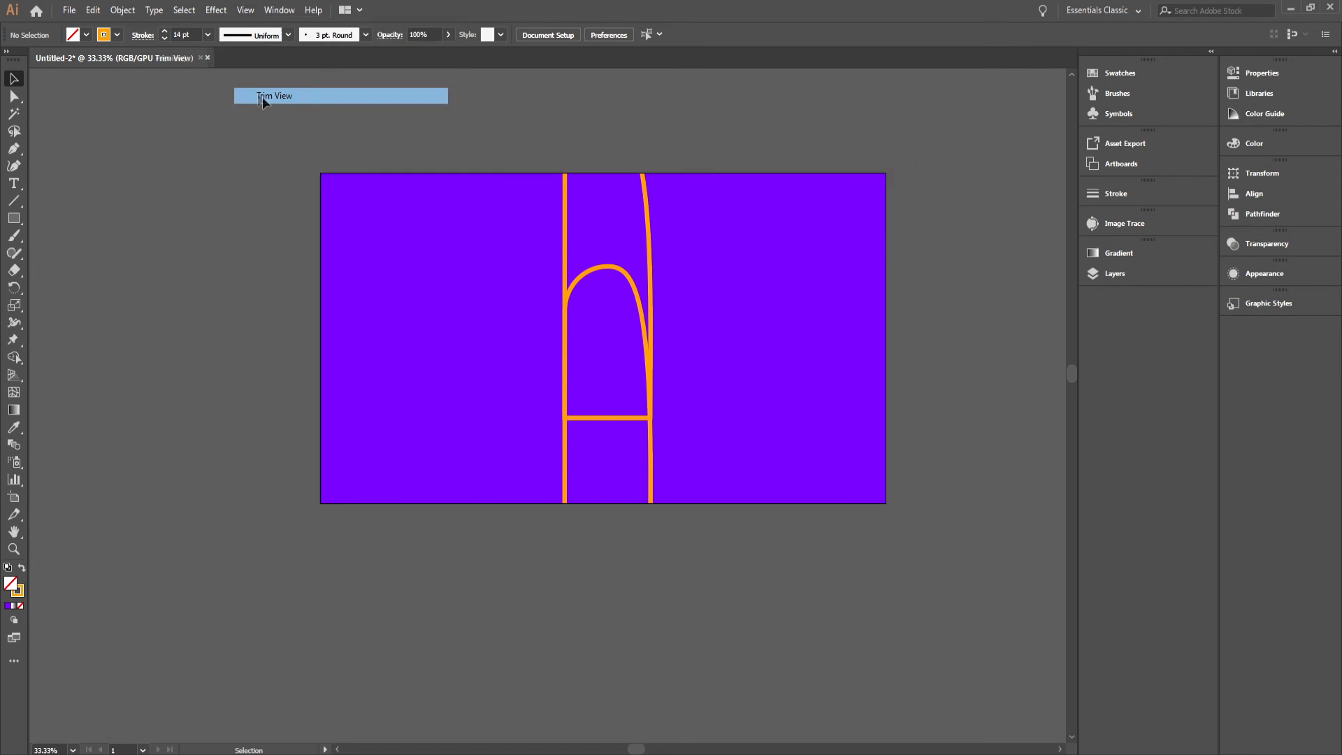
scroll(797, 126, down, 3)
scroll(825, 144, right, 3)
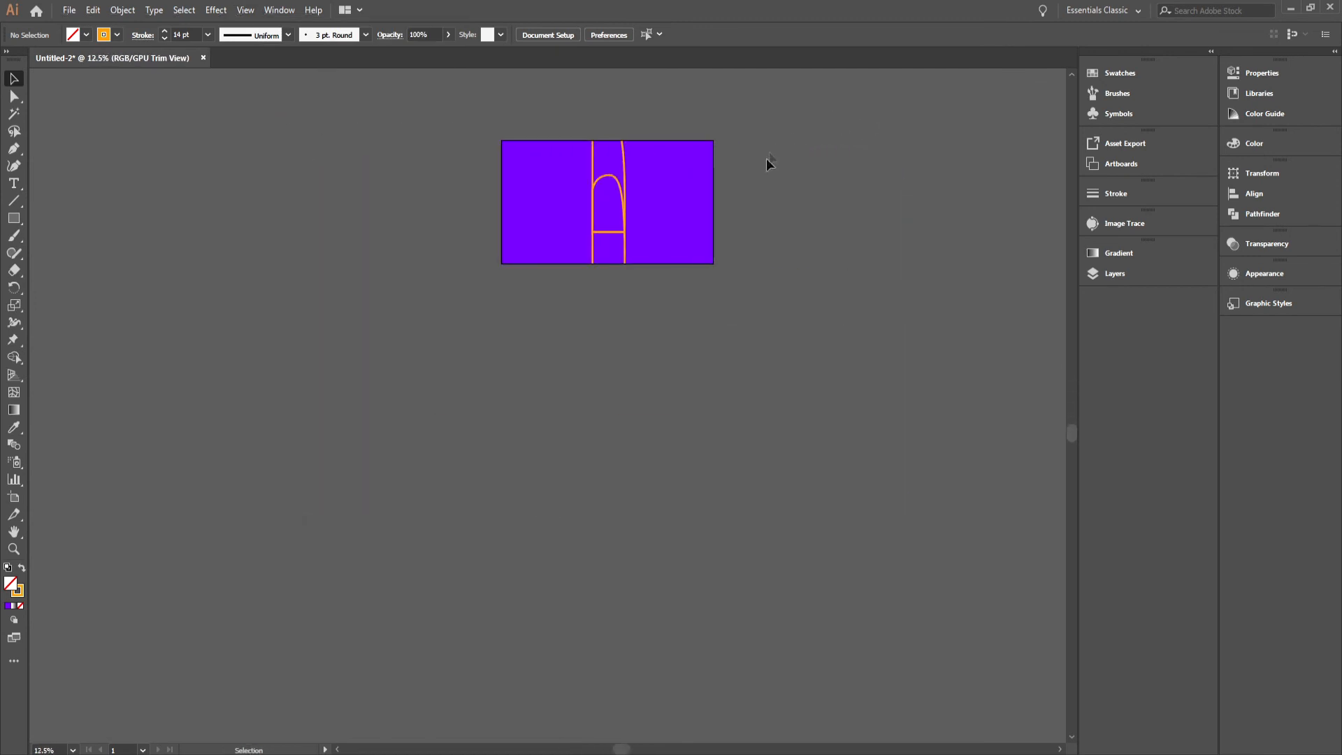
scroll(766, 159, up, 2)
scroll(552, 300, up, 2)
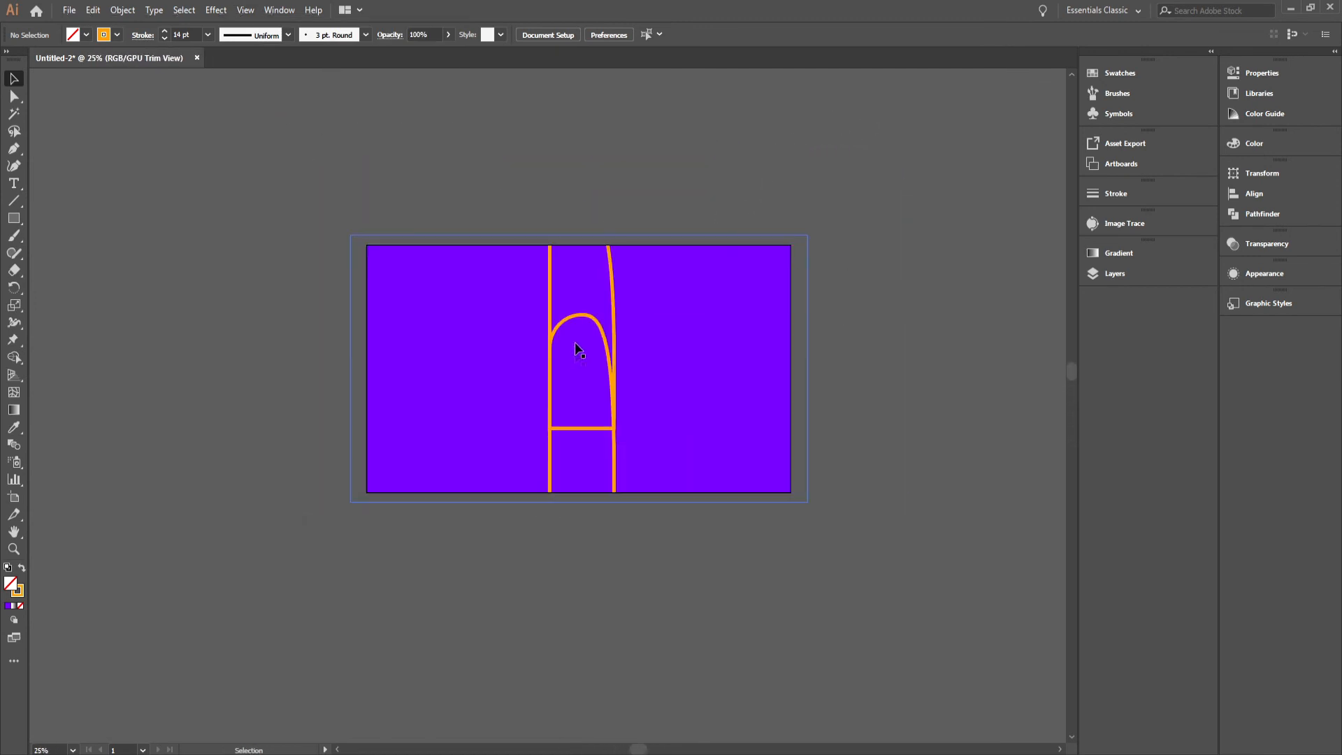